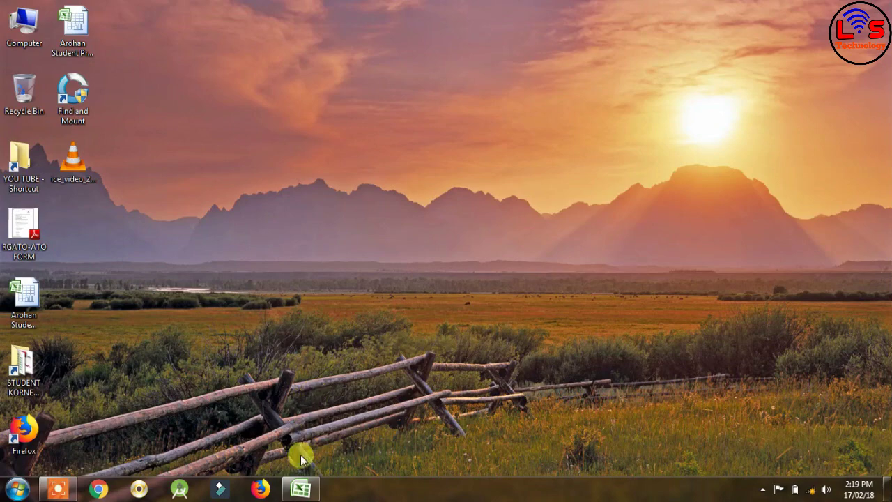
Step: Switch to the Arohan Student Profile workbook in Excel and look over the student records on Sheet2
left_click(297, 491)
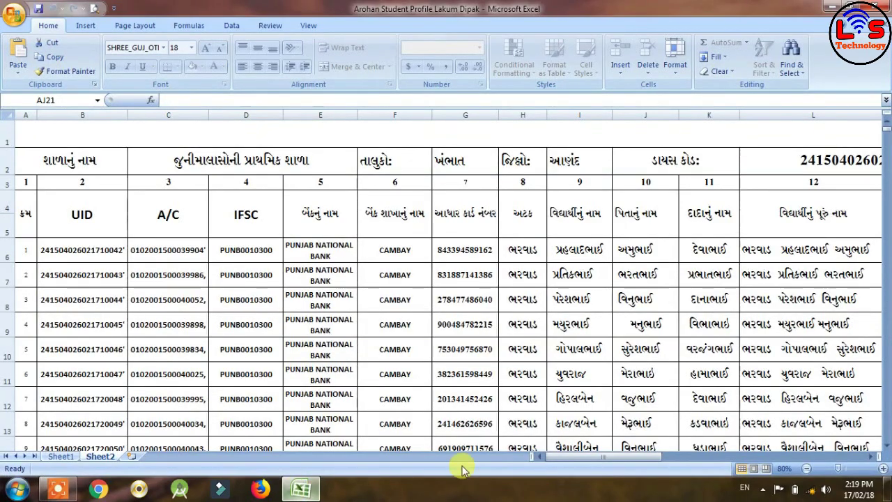
left_click(886, 447)
scroll(887, 446, "down", 4)
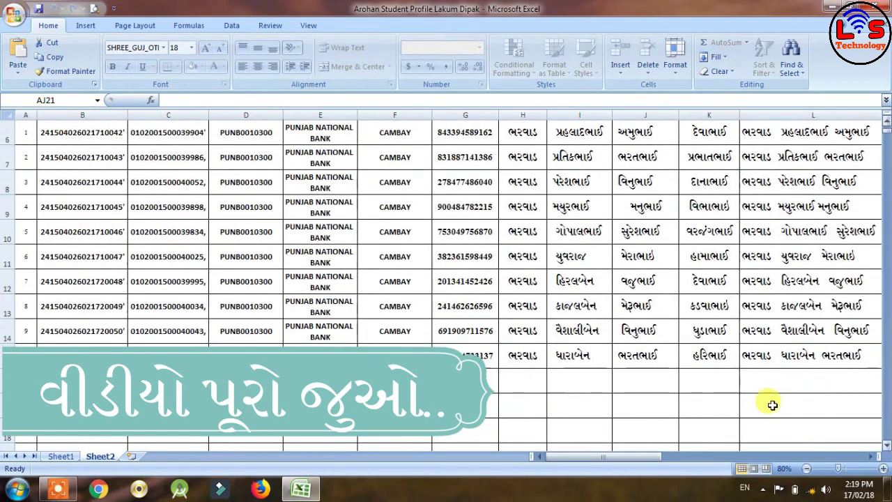
left_click_drag(611, 462, 691, 458)
scroll(336, 460, "up", 2)
left_click_drag(631, 460, 538, 462)
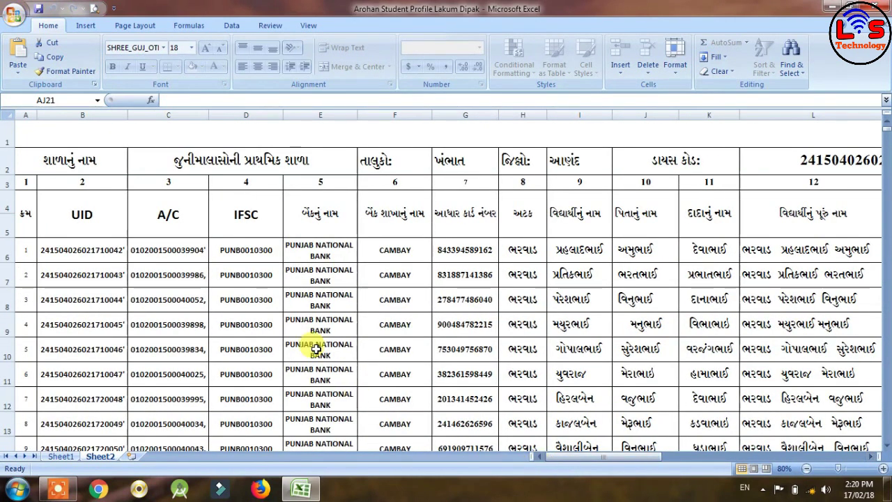
Step: On Sheet1, set the student number in the first profile's photo box (C9) to 6
left_click(66, 456)
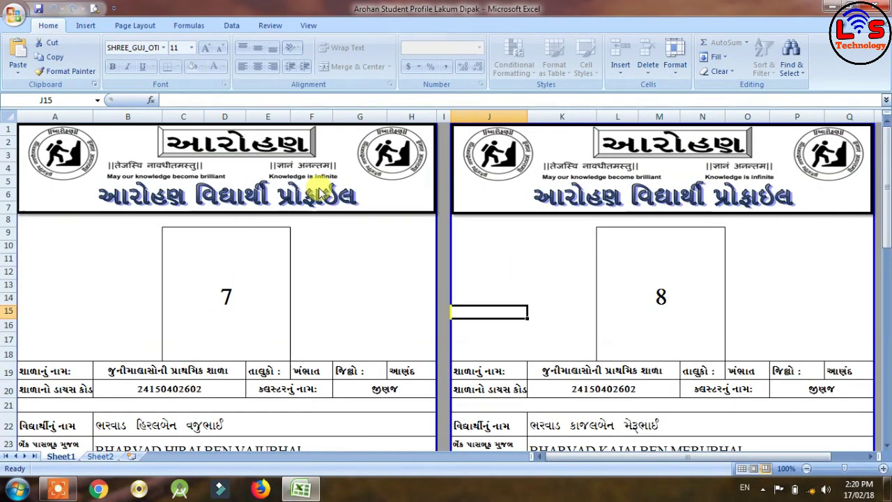
mouse_move(886, 192)
left_mouse_down()
mouse_move(880, 392)
mouse_move(884, 191)
left_mouse_up()
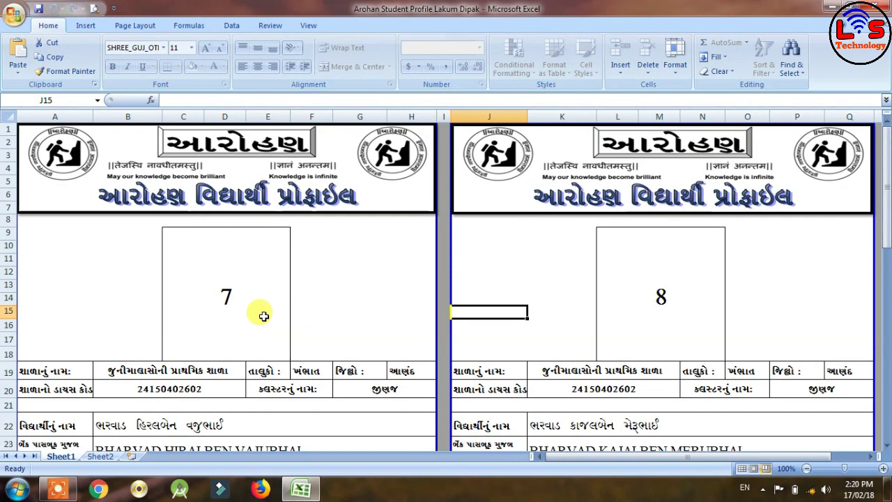
left_click(223, 311)
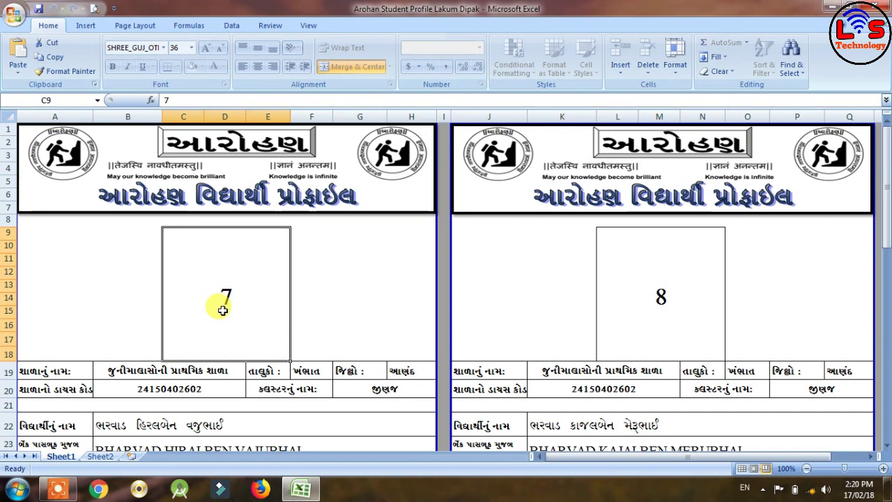
type("6")
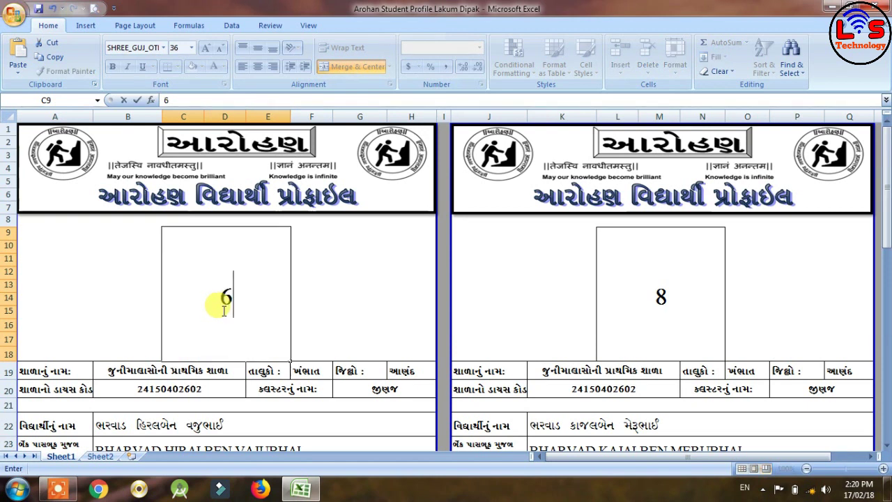
key("Return")
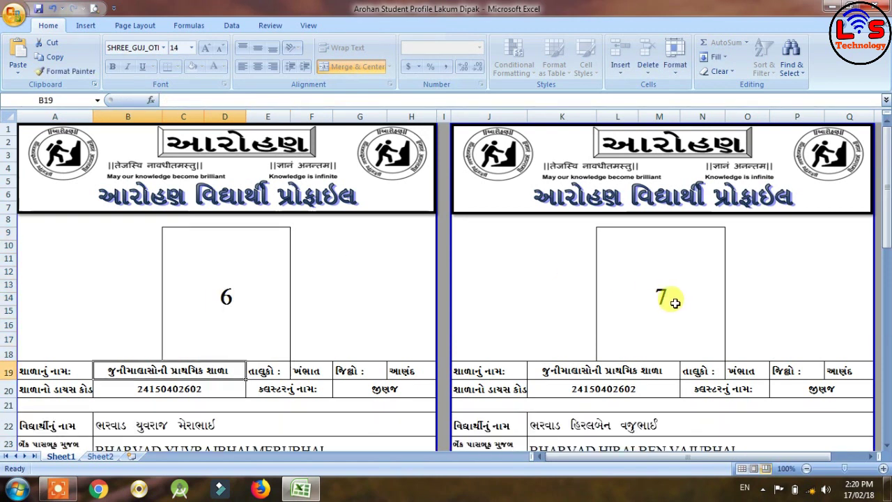
mouse_move(888, 236)
left_mouse_down()
mouse_move(886, 415)
mouse_move(889, 231)
left_mouse_up()
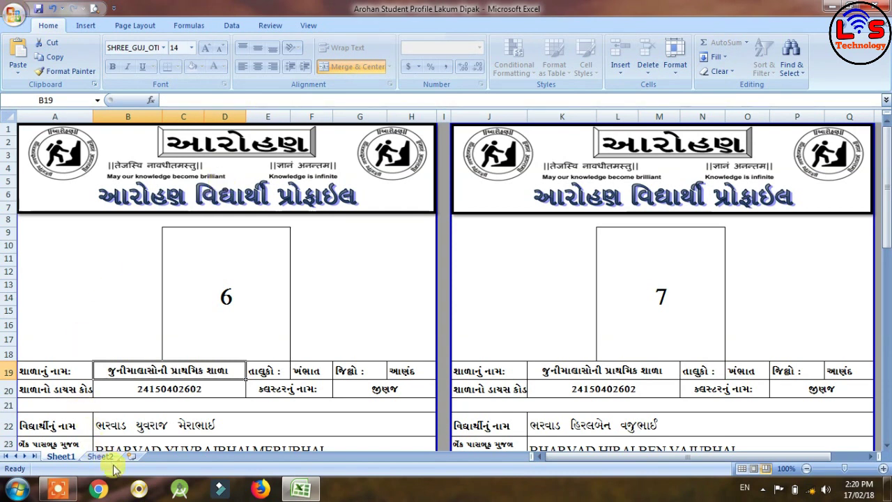
mouse_move(886, 230)
left_mouse_down()
mouse_move(885, 258)
mouse_move(885, 248)
left_mouse_up()
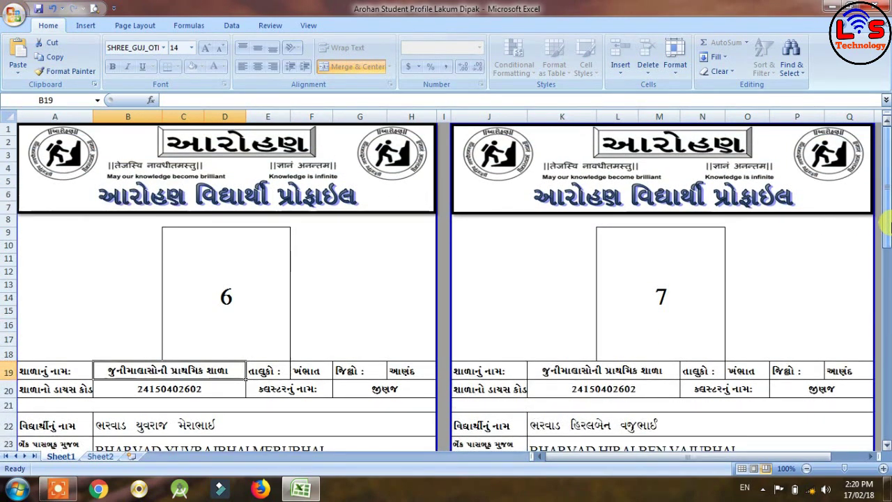
left_click(237, 294)
left_click(349, 282)
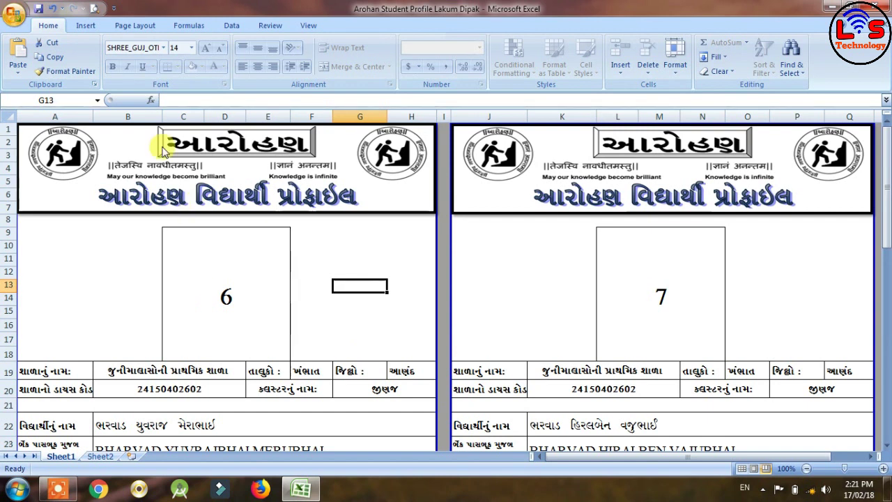
Step: Examine the school name, taluka, district, DISE code and cluster name entries in row 2 of Sheet2
left_click(101, 457)
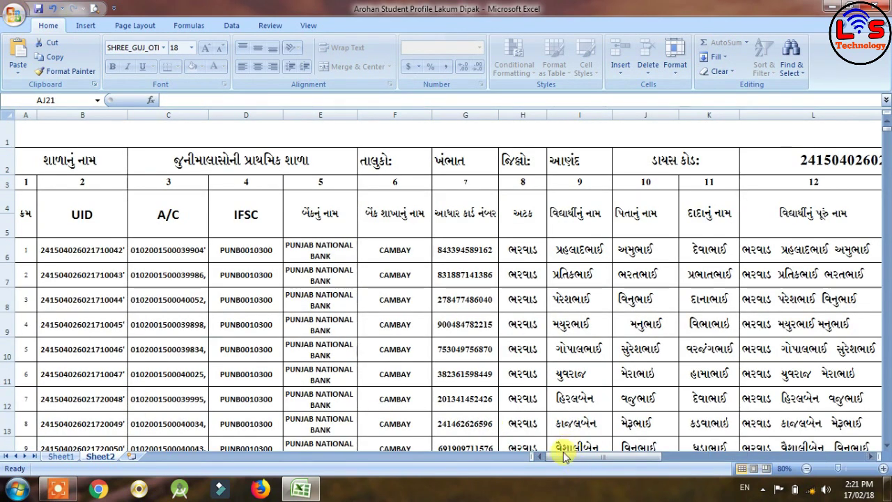
left_click(209, 164)
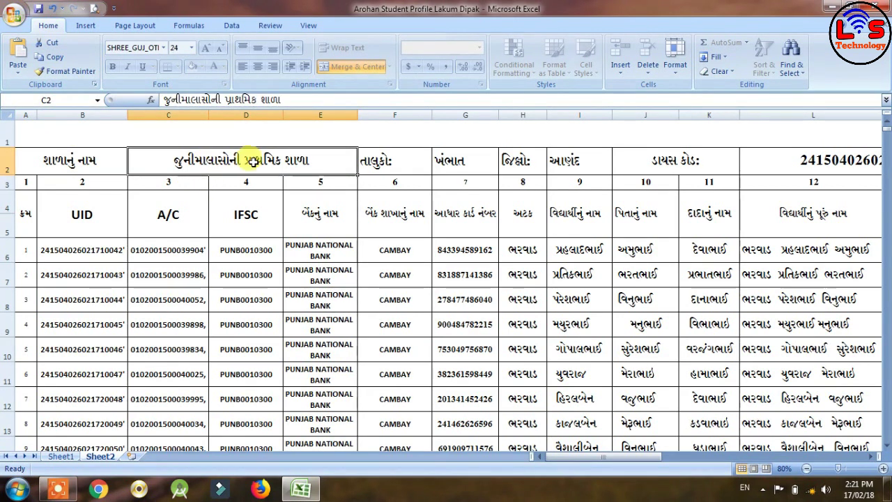
left_click(449, 162)
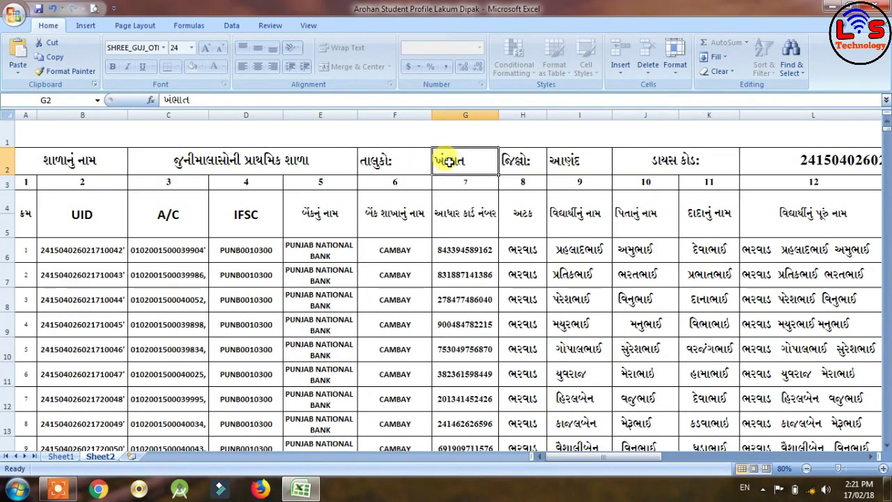
left_click(562, 165)
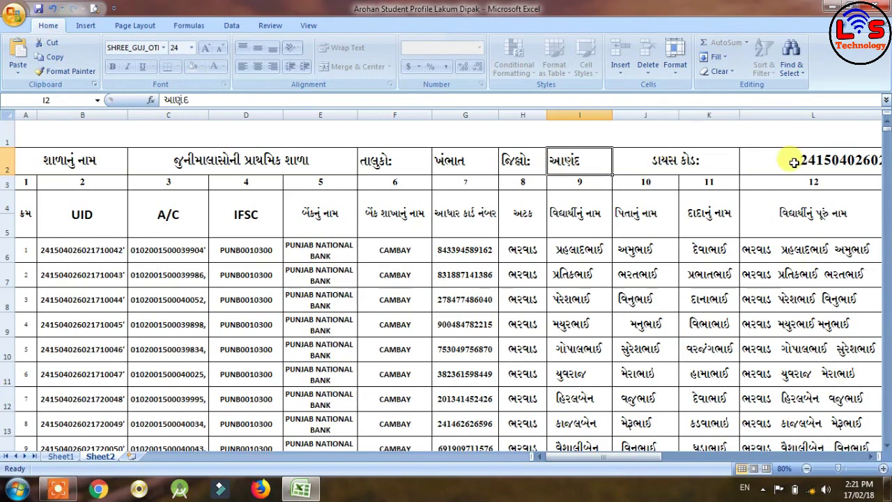
left_click(767, 171)
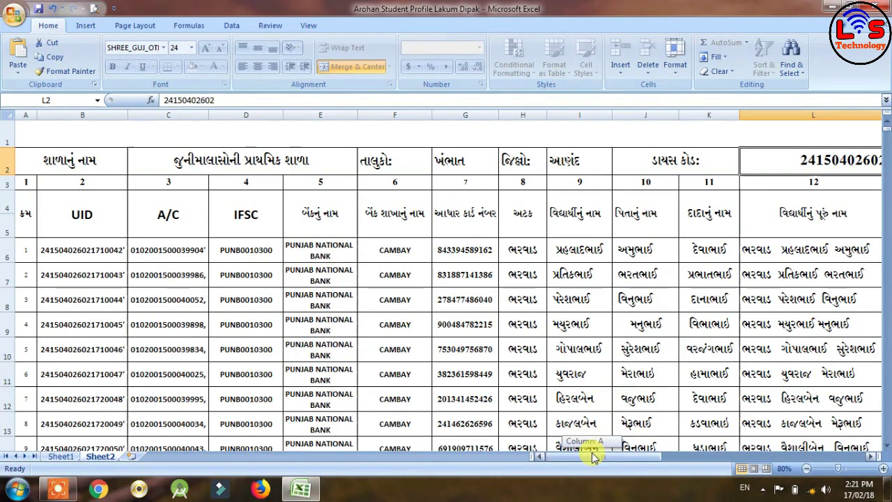
left_click_drag(592, 457, 653, 456)
left_click(610, 167)
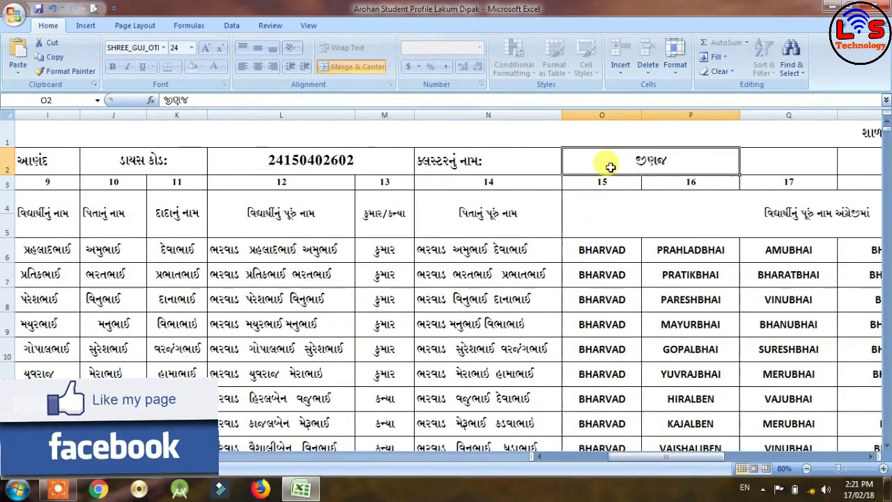
left_click_drag(635, 457, 534, 457)
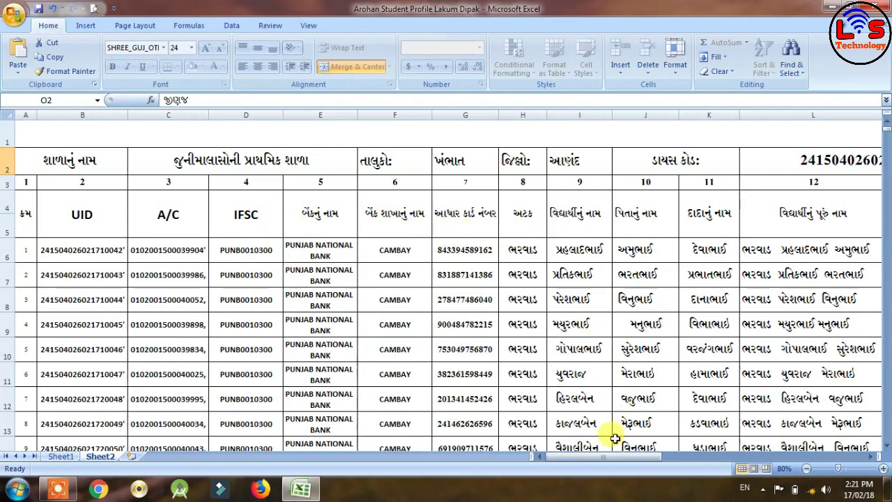
Step: Try to edit the first student's full name in cell L6
left_click_drag(597, 458, 617, 461)
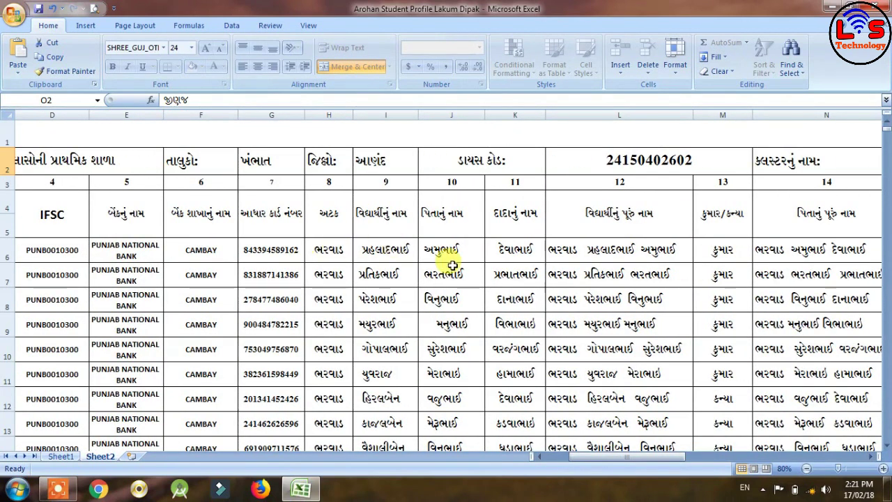
left_click(567, 250)
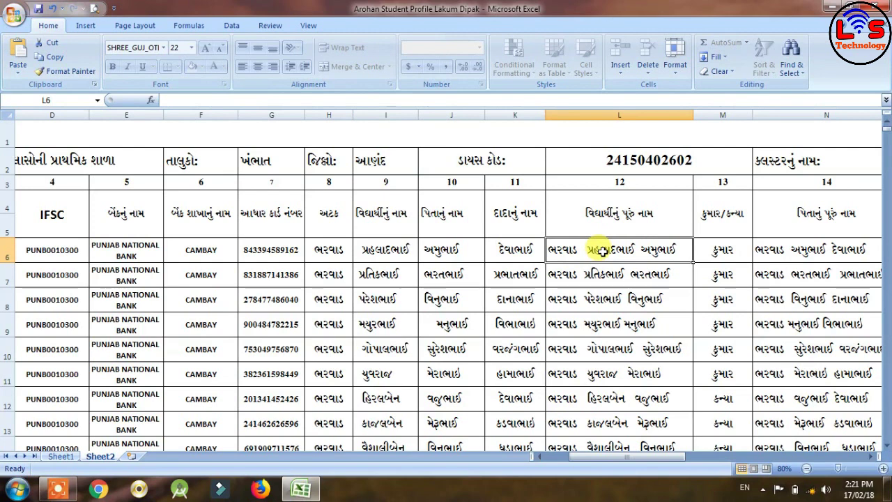
double_click(602, 251)
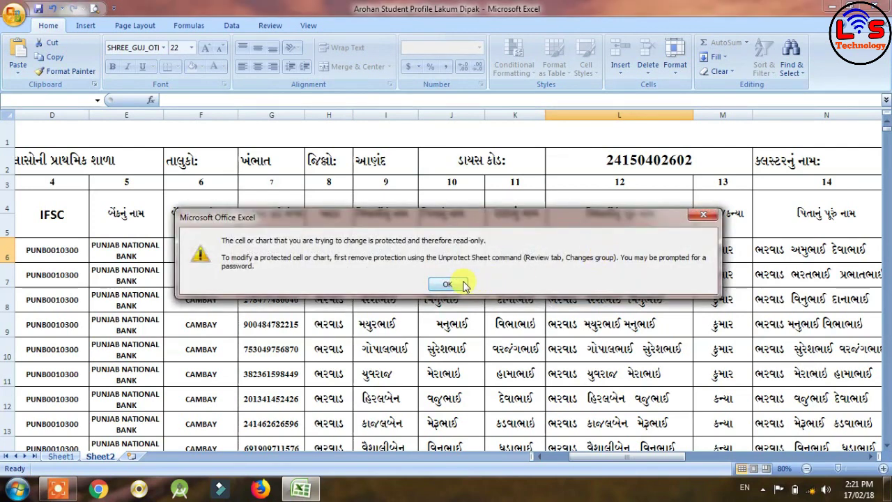
left_click(460, 282)
Step: Try to edit the father's full name for the first student in cell N6
left_click_drag(596, 458, 636, 462)
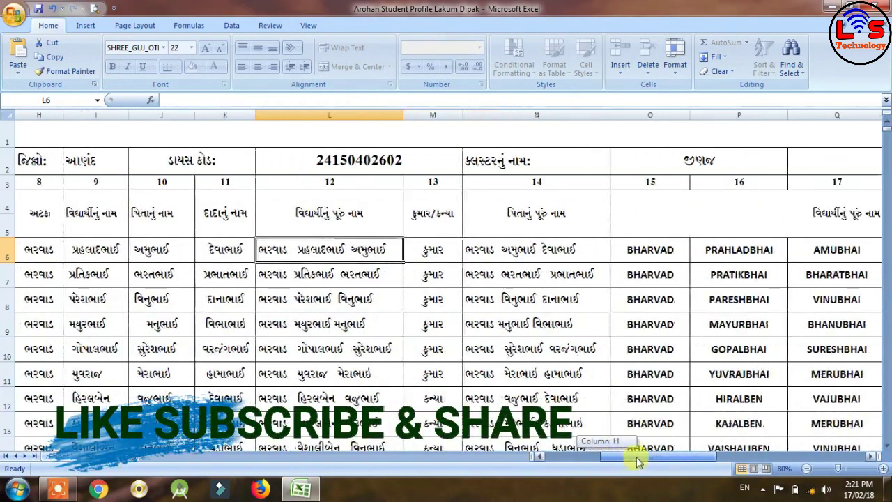
left_click(519, 250)
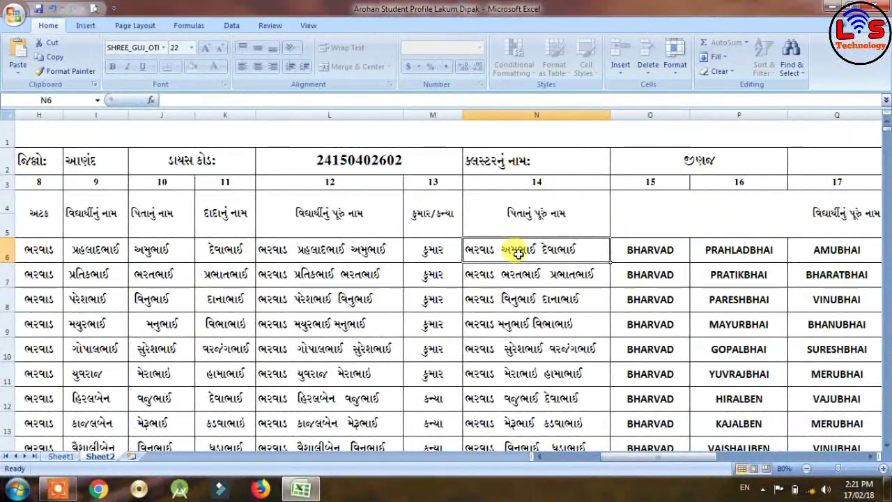
double_click(520, 254)
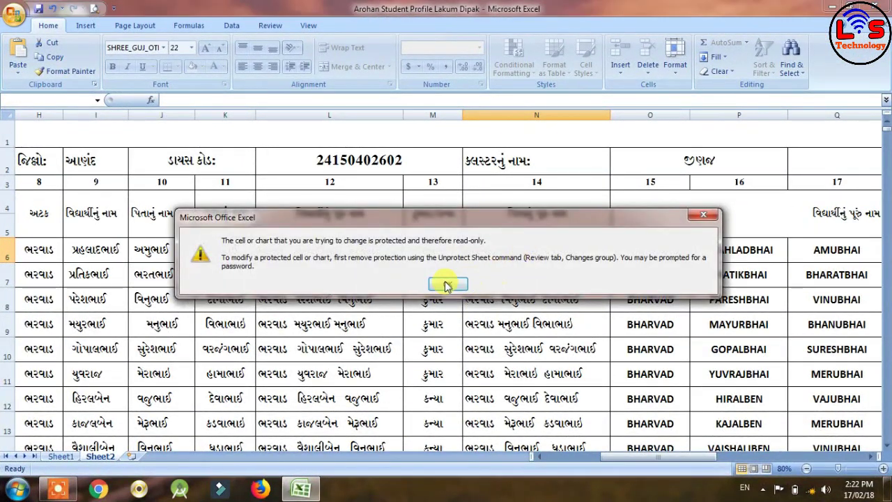
left_click(446, 283)
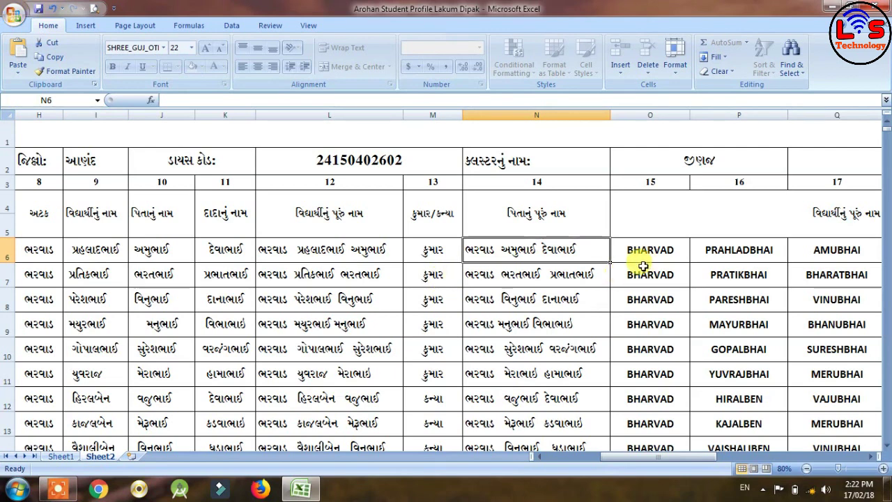
Step: Examine the first student's English full name and the mother's name in both languages in cells R6 to T6
left_click_drag(633, 460, 664, 456)
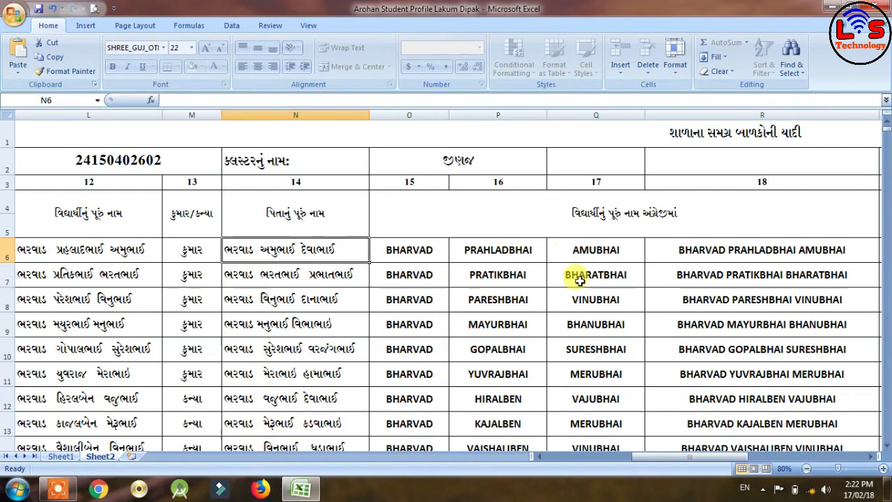
left_click_drag(641, 458, 662, 458)
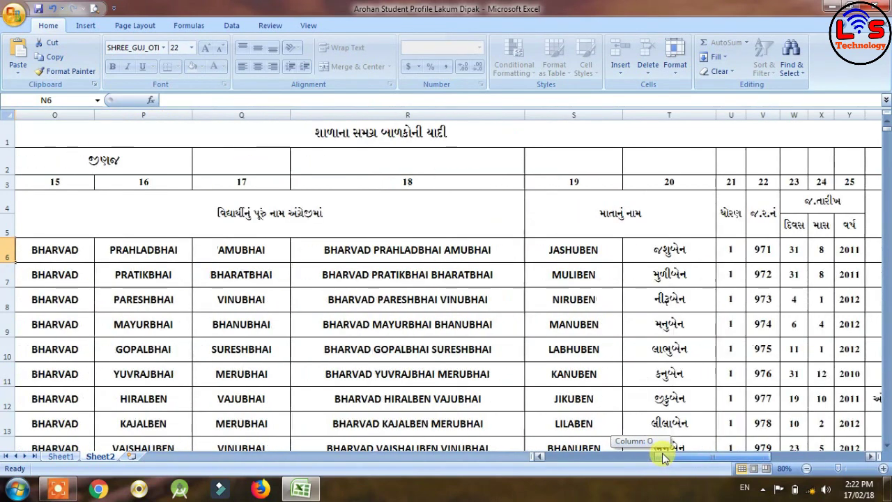
left_click(375, 249)
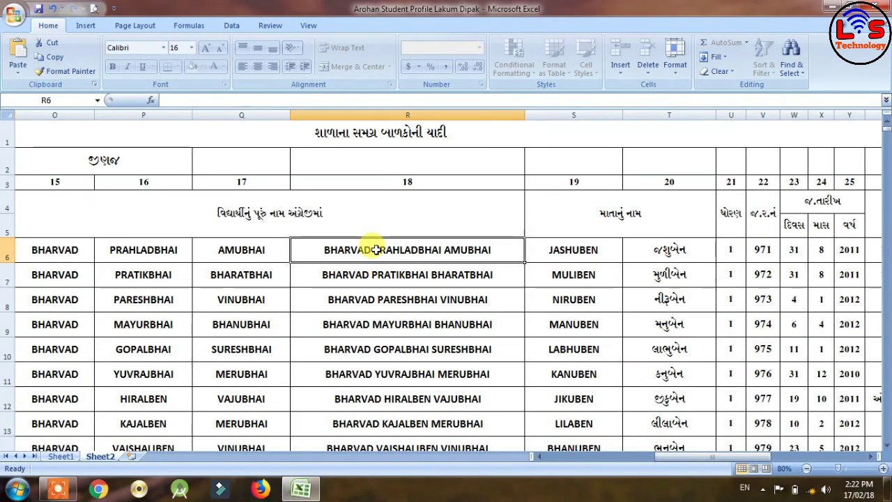
left_click(575, 253)
left_click(672, 250)
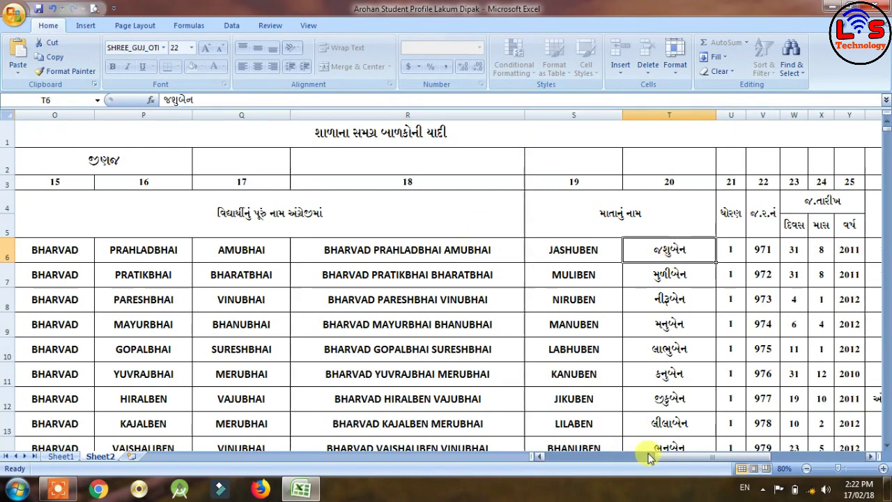
Step: Examine the first student's standard, register number, and birth day, month, year and date in words in cells U6 to Z6
left_click_drag(665, 454, 693, 460)
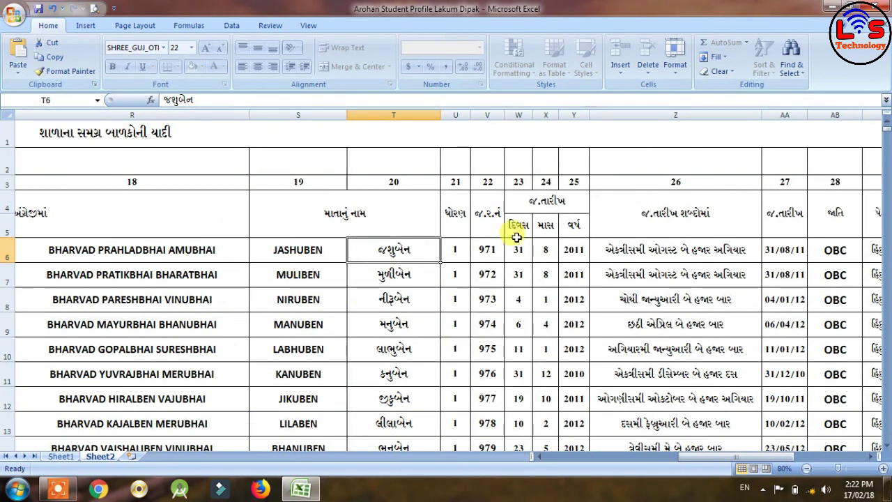
left_click(453, 250)
left_click(488, 253)
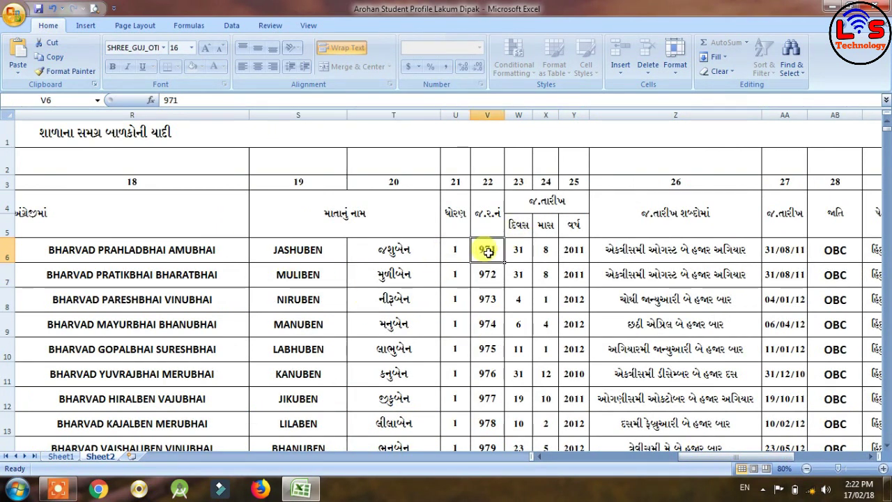
left_click(519, 250)
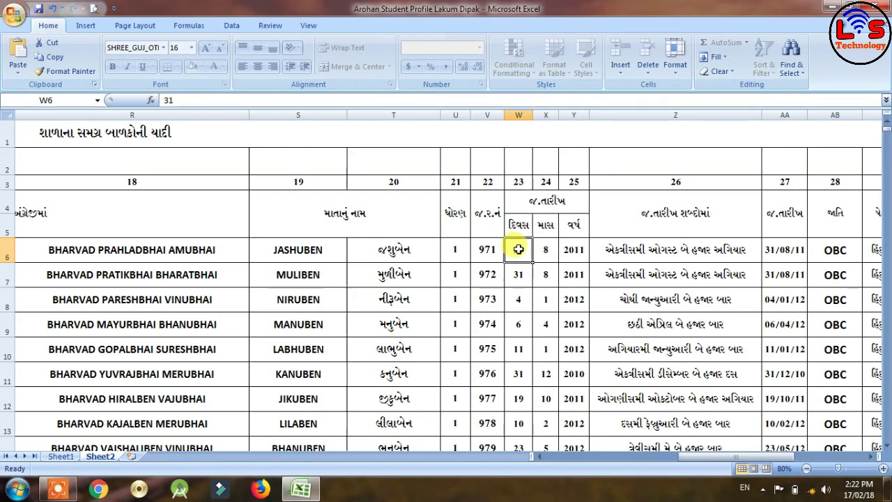
left_click(546, 251)
left_click(568, 256)
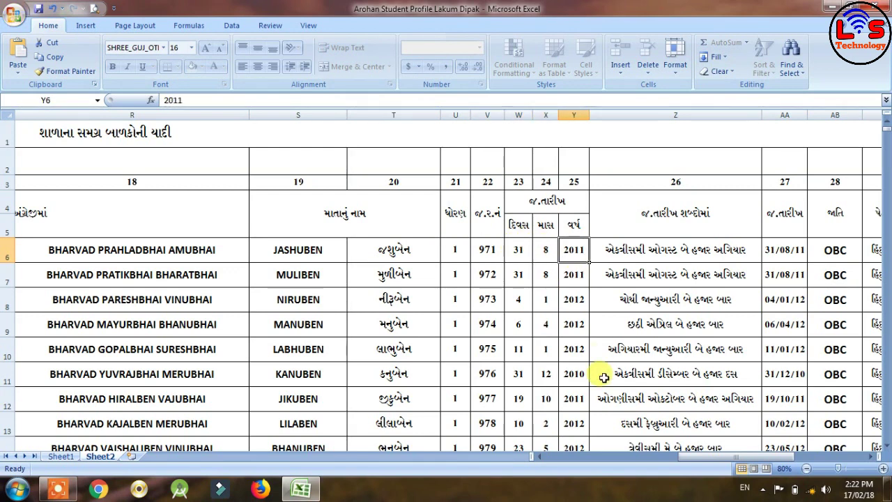
left_click_drag(683, 457, 695, 462)
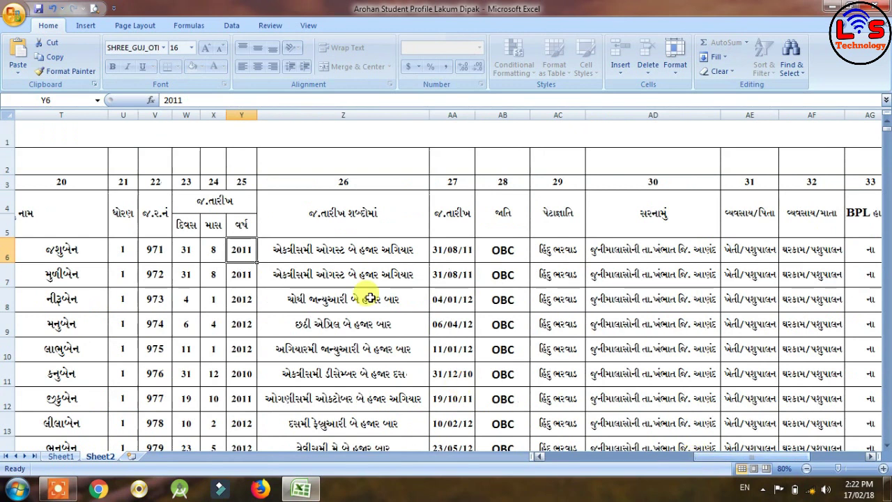
left_click(339, 253)
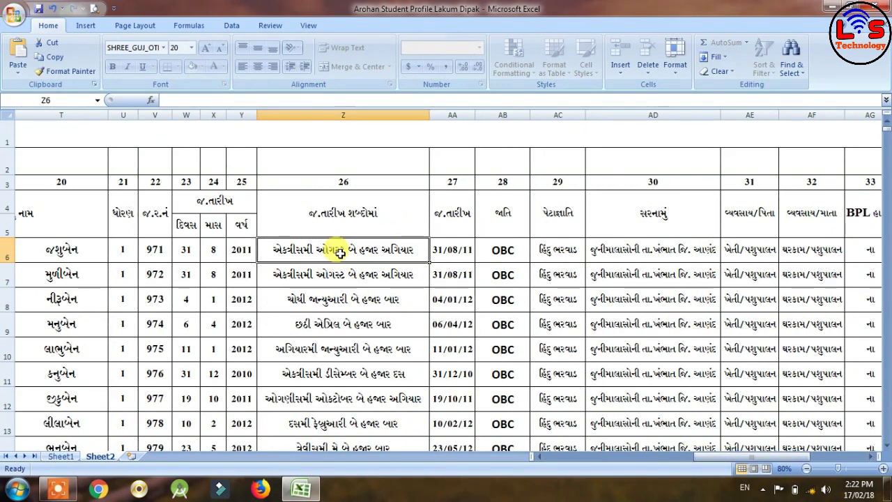
Step: Try 5 as the first student's birth day in cell W6, restore the original day, and check the date in AA6
left_click(187, 249)
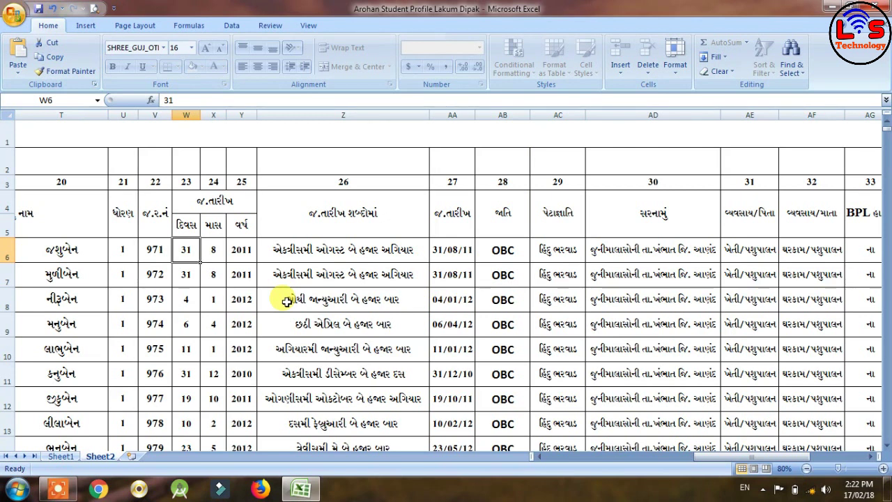
type("5")
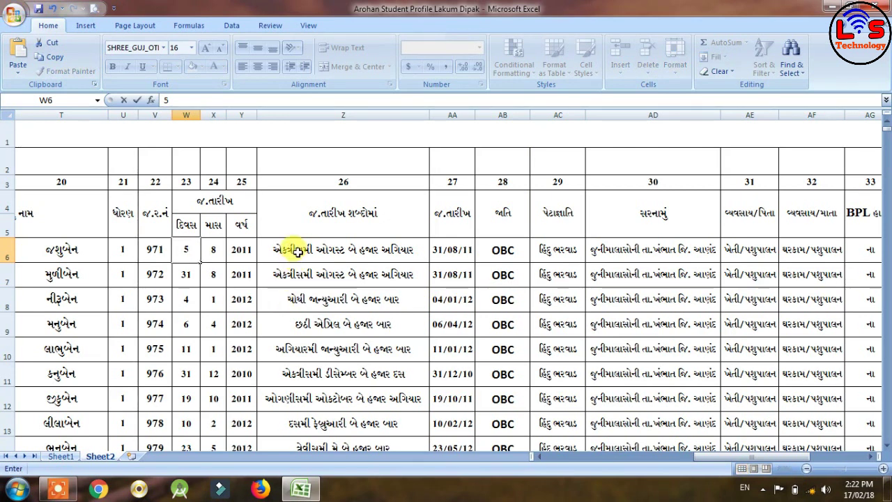
key("Return")
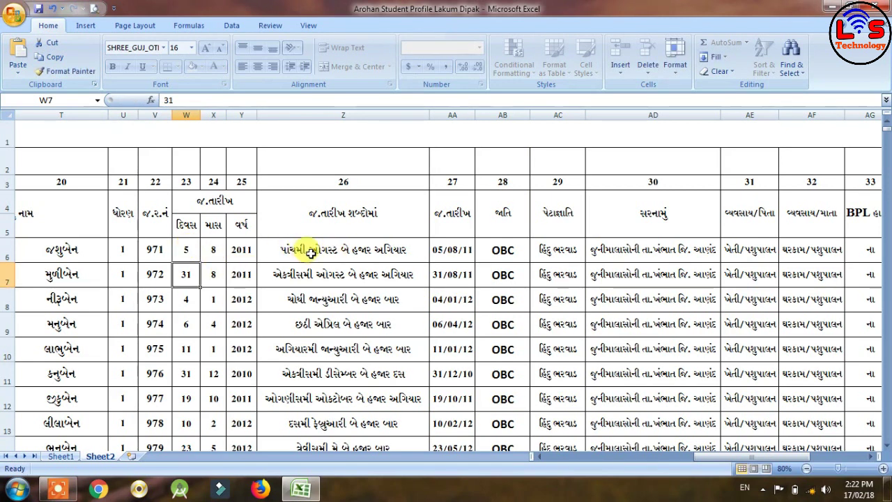
left_click(186, 250)
type("31")
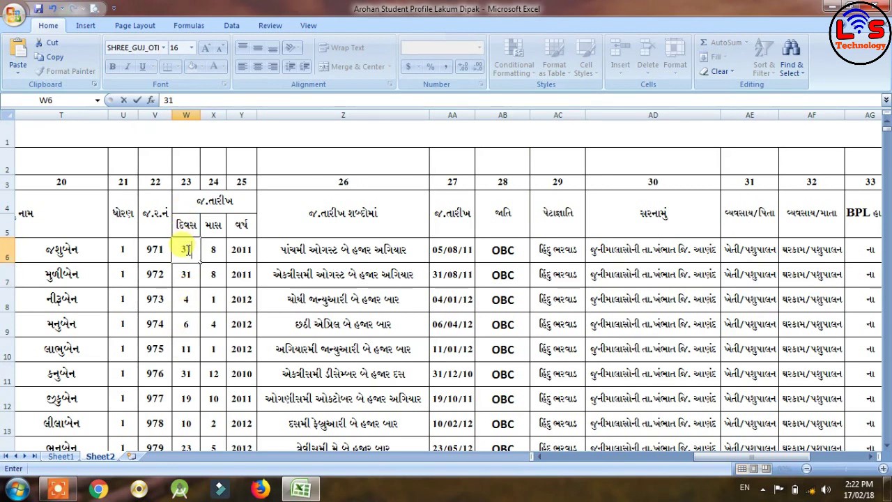
key("Return")
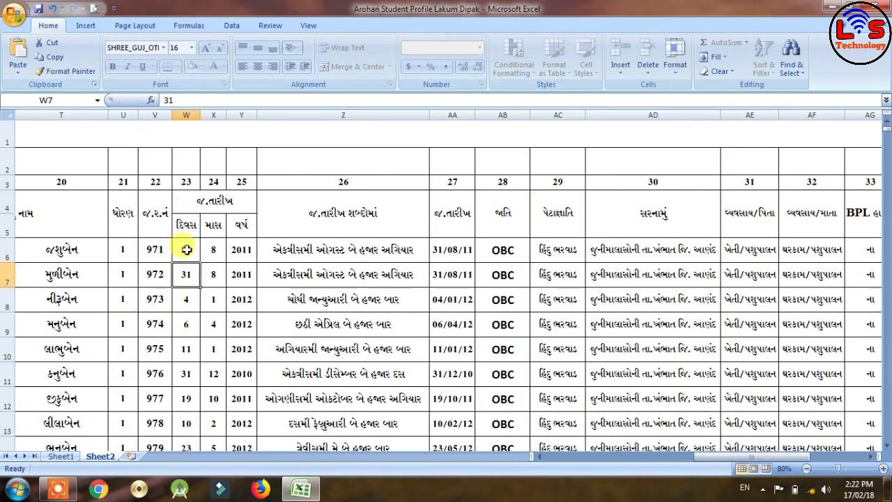
left_click(446, 254)
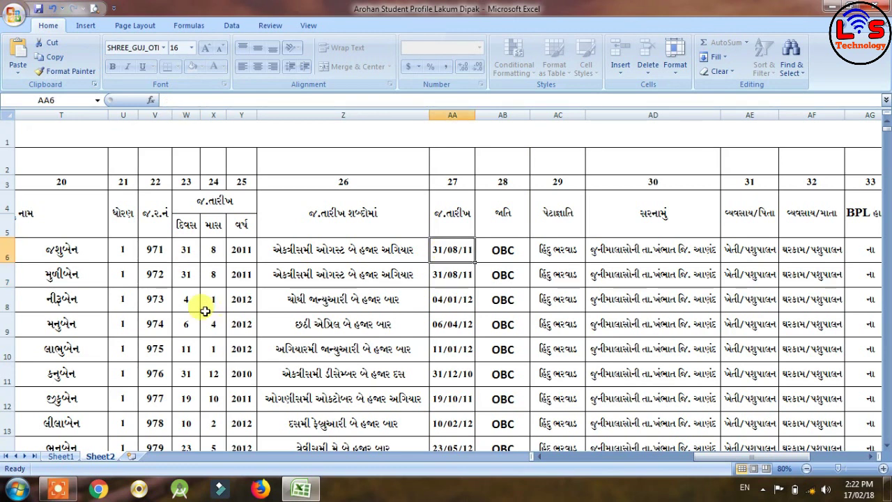
Step: Try 8 as the first student's birth day in cell W6 and restore the original day
left_click(190, 251)
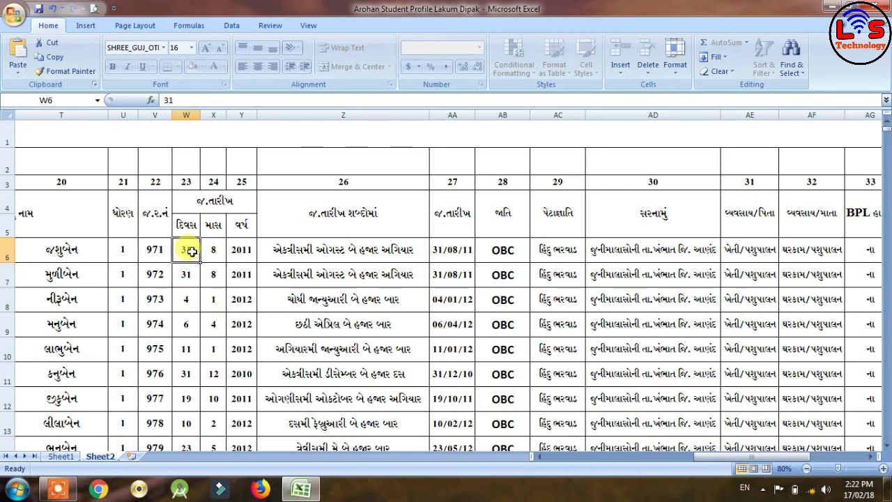
type("8")
key("Return")
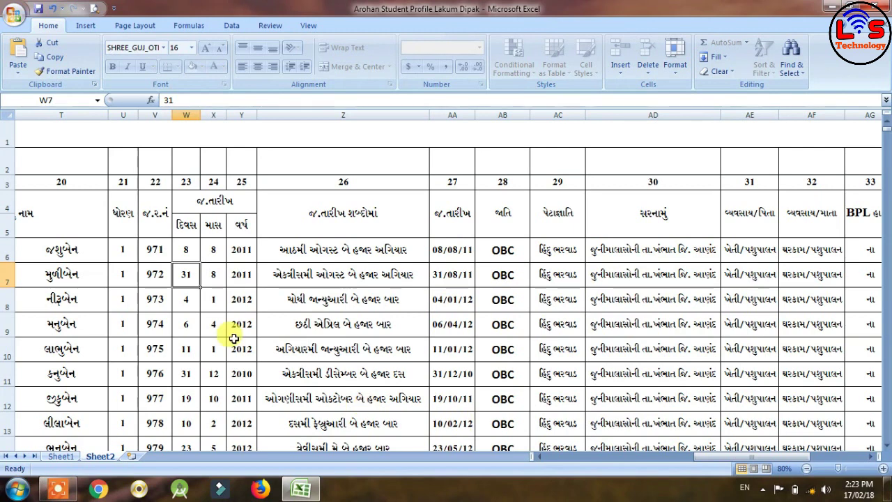
left_click(186, 255)
type("31")
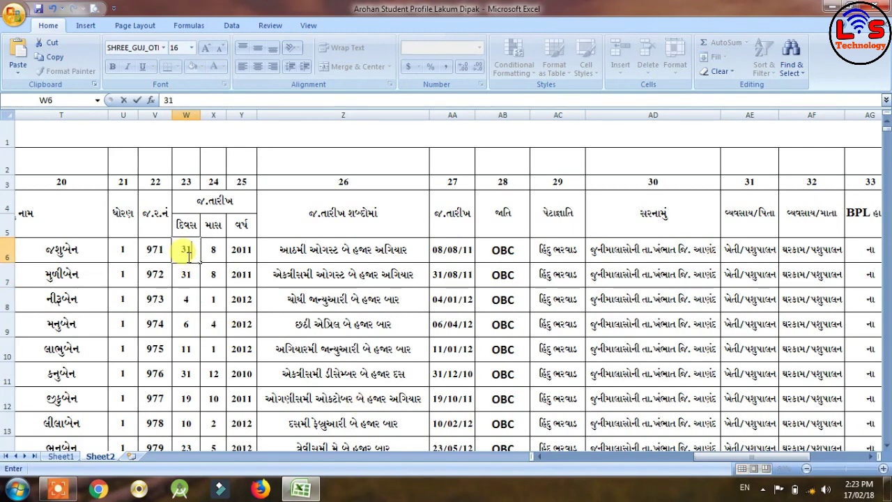
left_click_drag(694, 451, 716, 452)
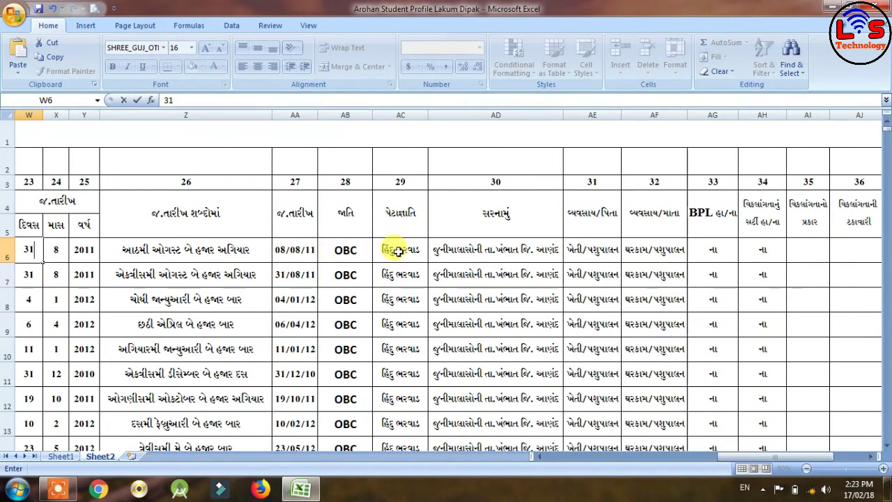
left_click(497, 253)
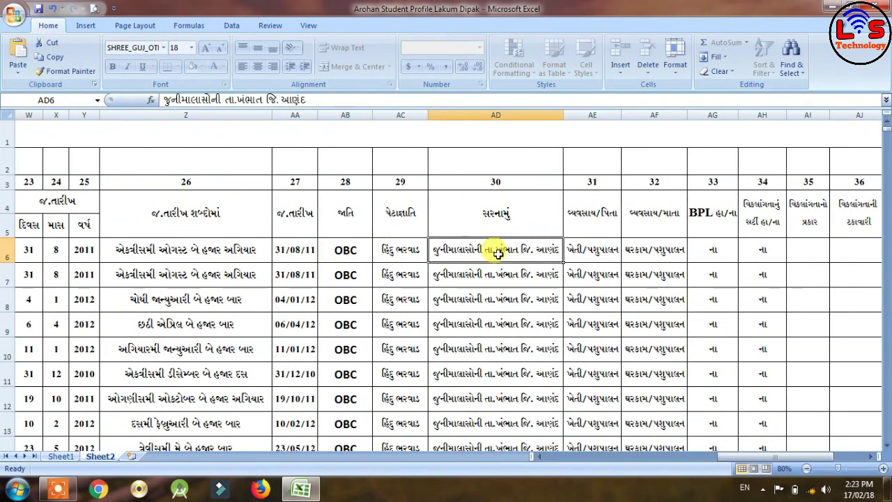
Step: Examine the first student's parents' occupations, mobile number, age and postal code in cells AE6, AF6 and AK6 to AM6
left_click(585, 250)
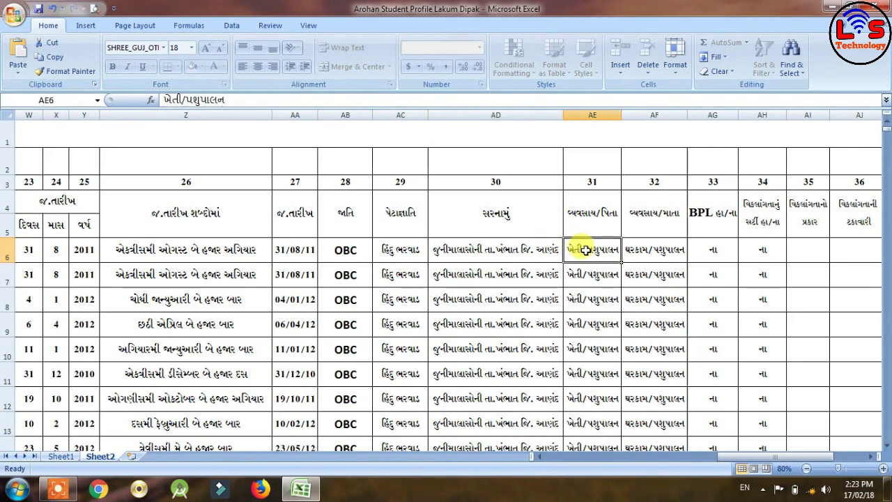
left_click(654, 252)
left_click_drag(723, 453, 739, 453)
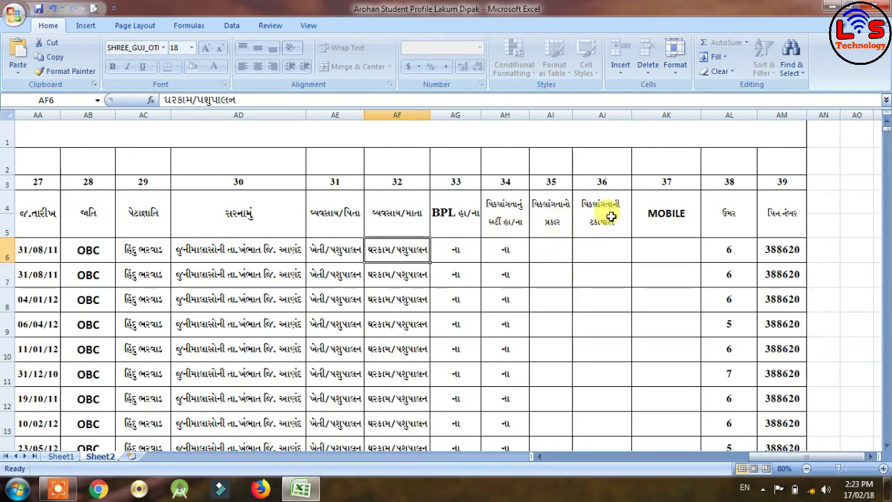
left_click(664, 243)
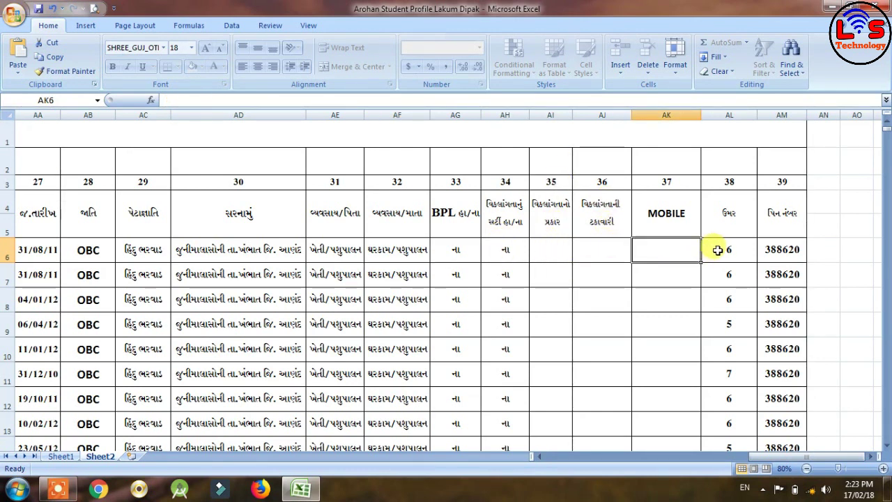
left_click(724, 252)
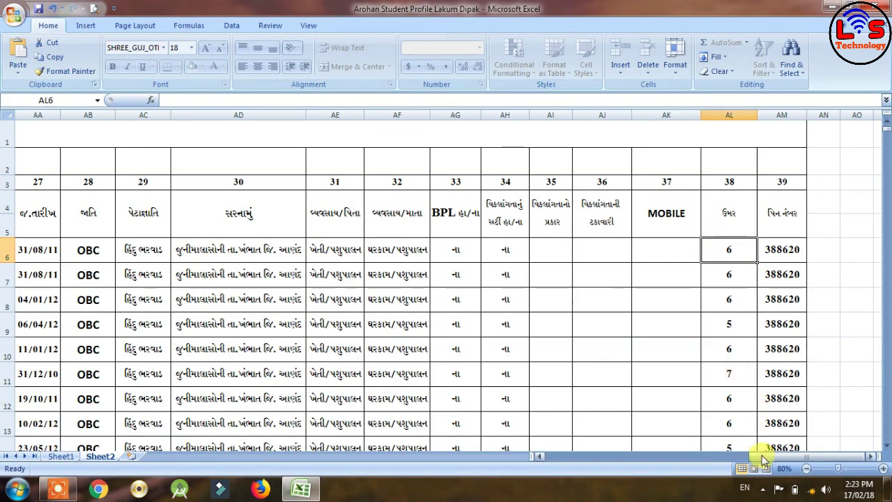
left_click_drag(764, 460, 692, 441)
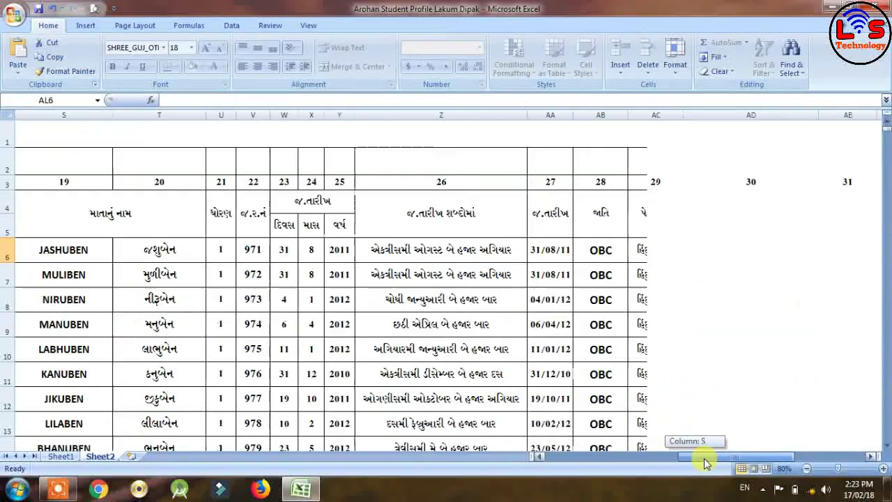
left_click_drag(758, 462, 784, 461)
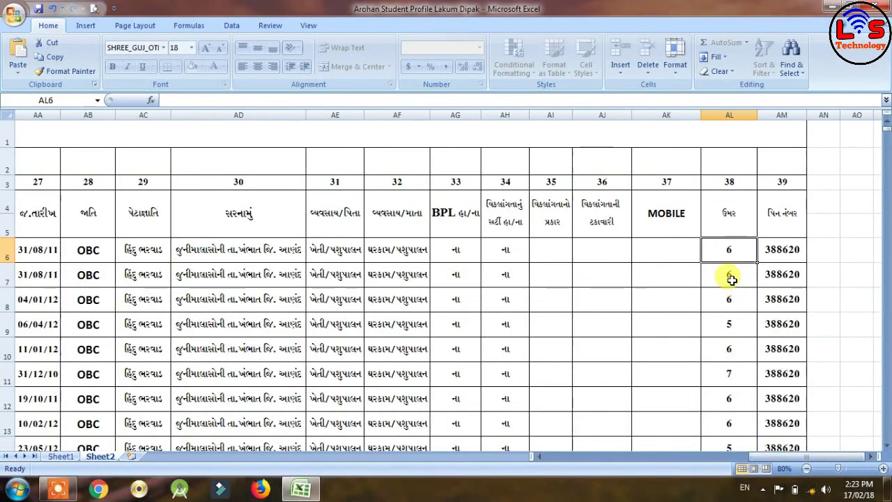
left_click(790, 255)
Step: Examine the Sheet2 list from its first columns down to the last numbered row 507, and the first student's Aadhaar number in G6
left_click_drag(759, 457, 520, 456)
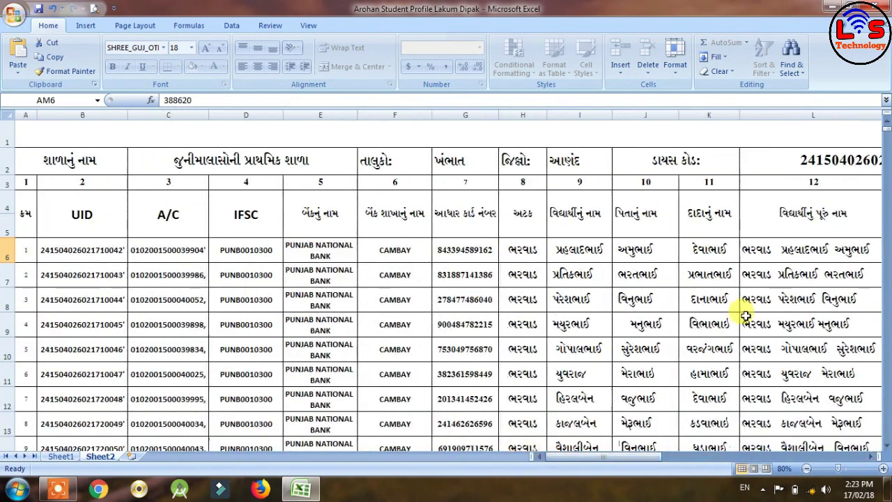
left_click_drag(886, 137, 887, 324)
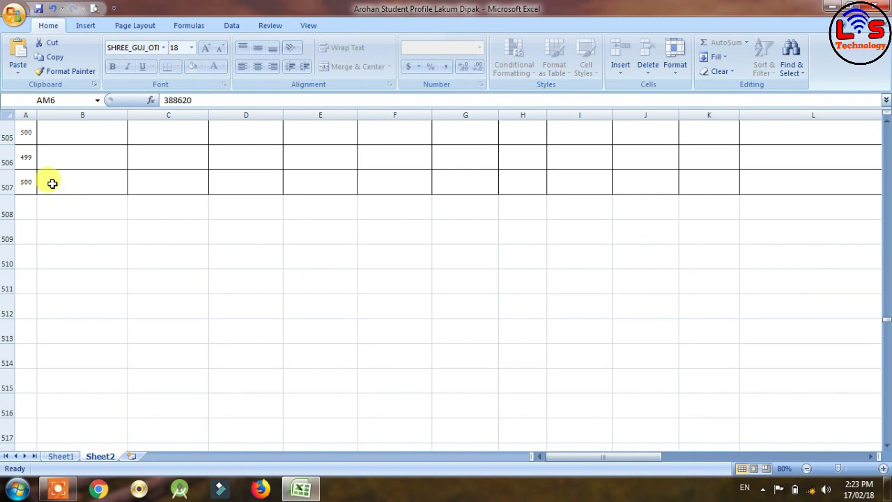
left_click_drag(888, 323, 887, 124)
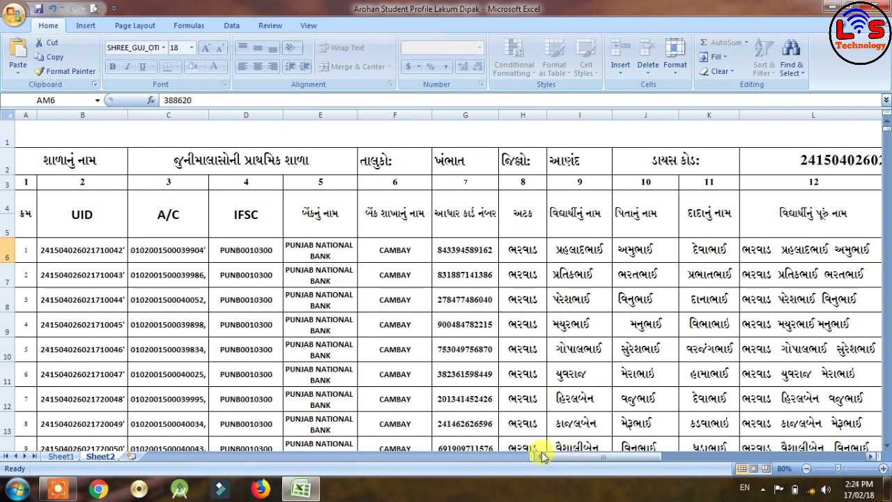
left_click_drag(551, 458, 553, 458)
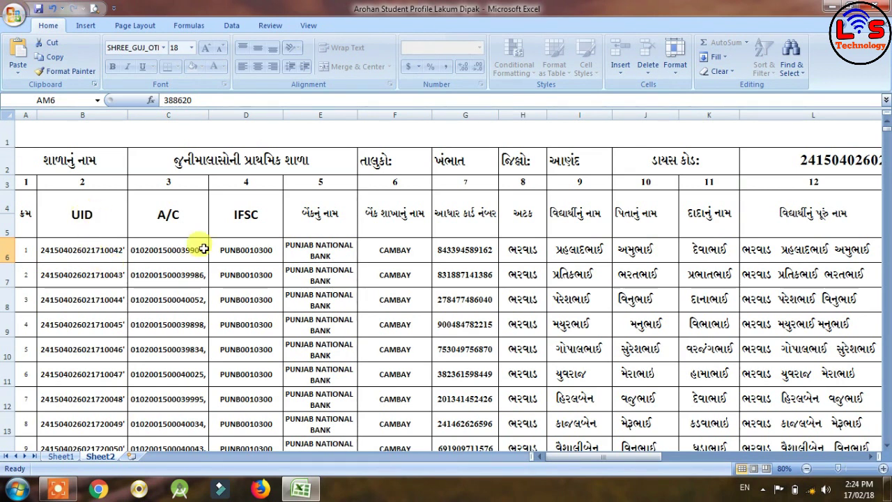
left_click(465, 254)
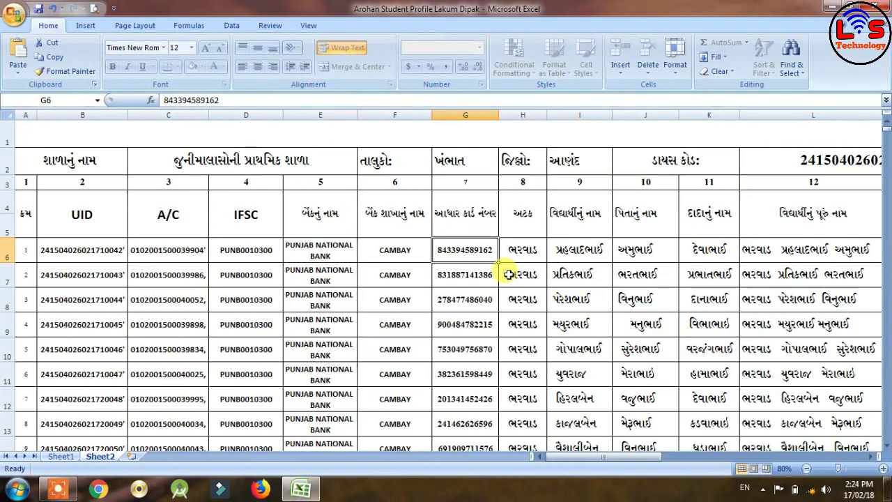
left_click_drag(579, 458, 536, 460)
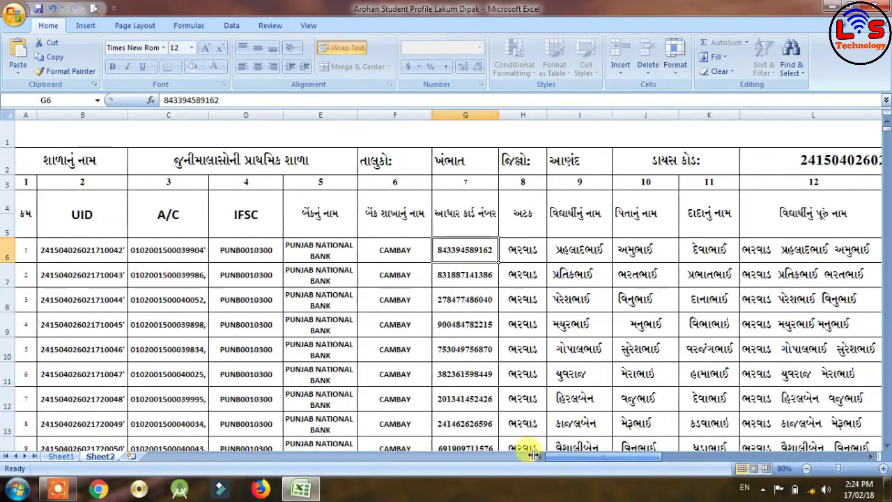
Step: Generate the Sheet1 profiles starting from student number 2 in cell C9
left_click(62, 456)
left_click(223, 296)
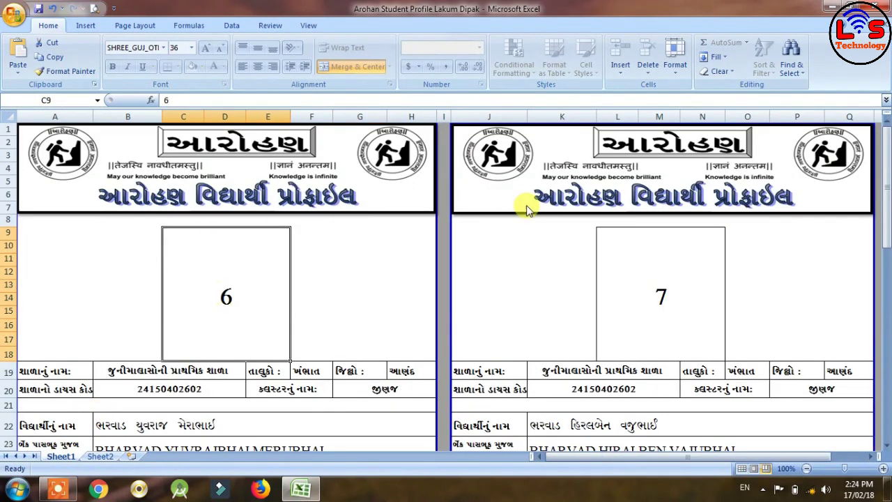
left_click(100, 456)
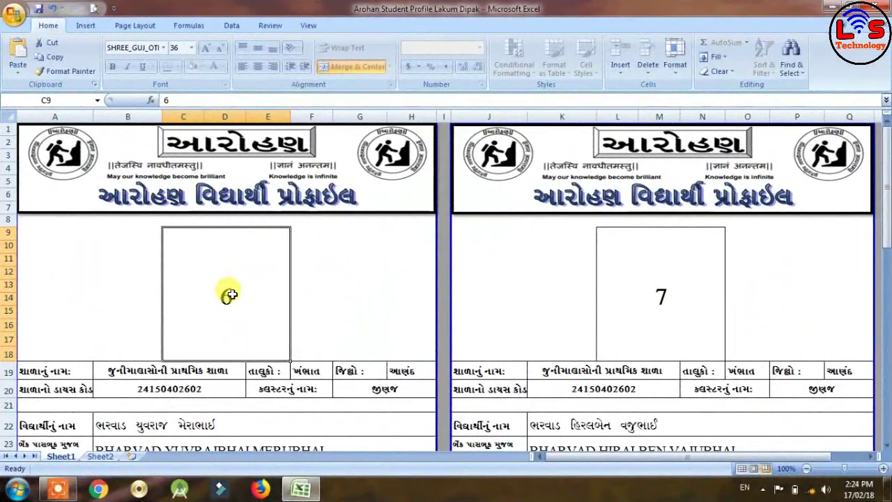
type("2")
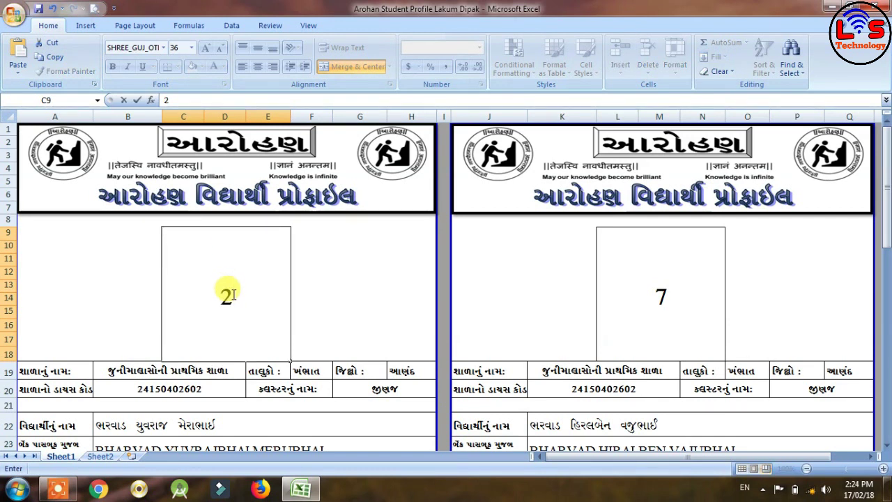
key("Return")
Step: Examine both generated profiles on Sheet1 down to the signature boxes, including the second profile's number formula in L9
left_click_drag(230, 294, 418, 426)
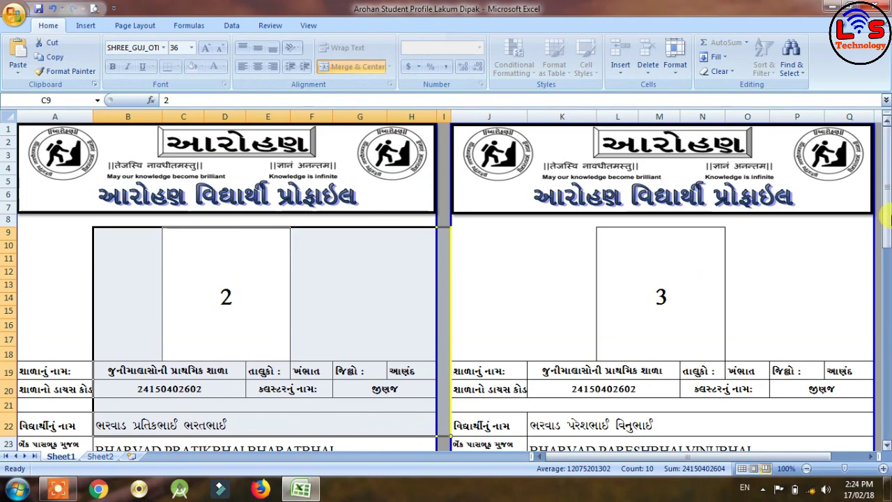
left_click(657, 276)
left_click_drag(886, 222, 882, 418)
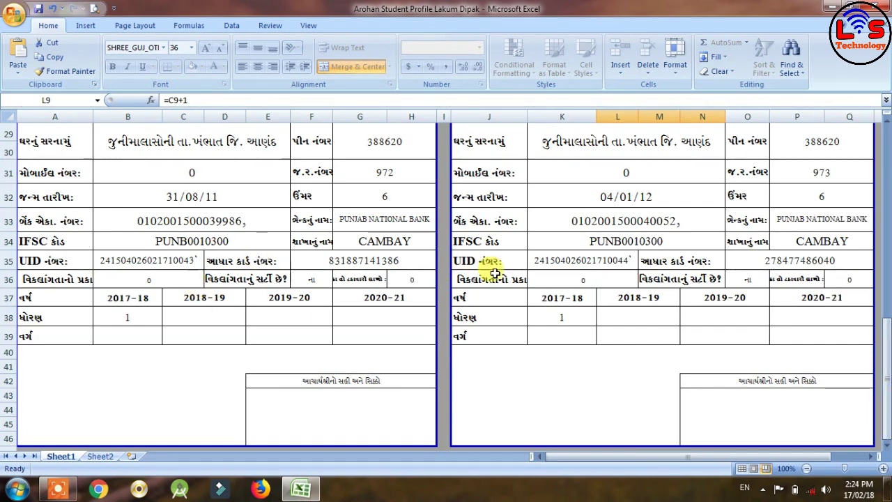
left_click_drag(886, 369, 879, 152)
Step: Examine the first student's UID, account number, IFSC, bank name and full name cells in row 6 of Sheet2
left_click(100, 457)
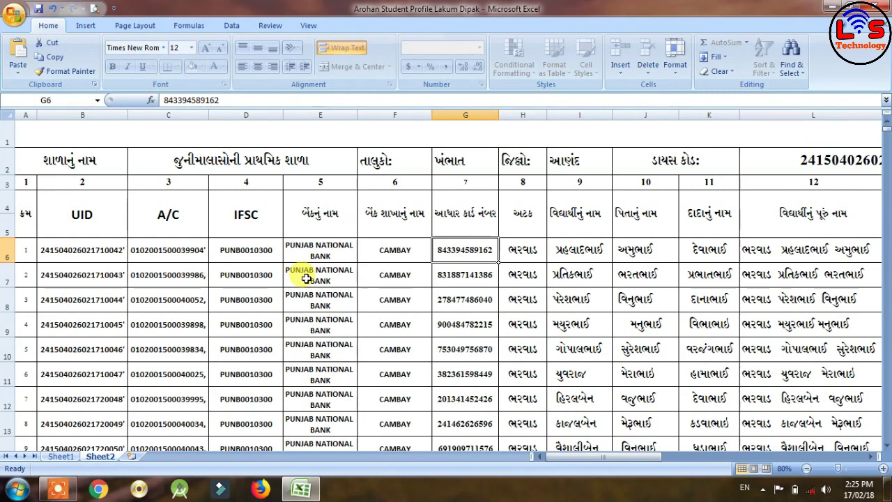
left_click(74, 253)
left_click(163, 258)
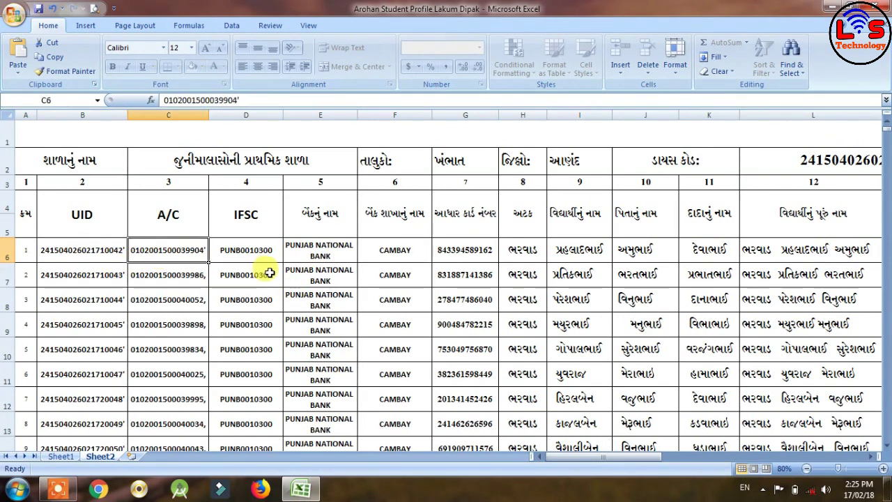
left_click(765, 251)
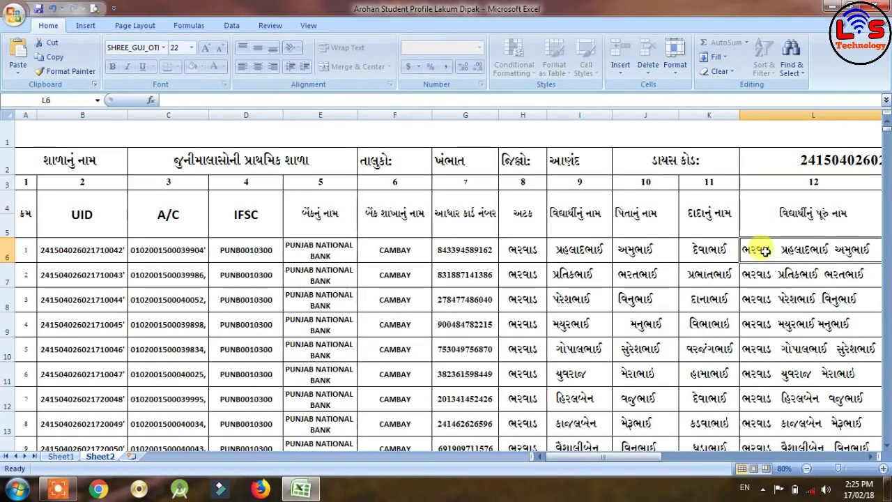
left_click(329, 255)
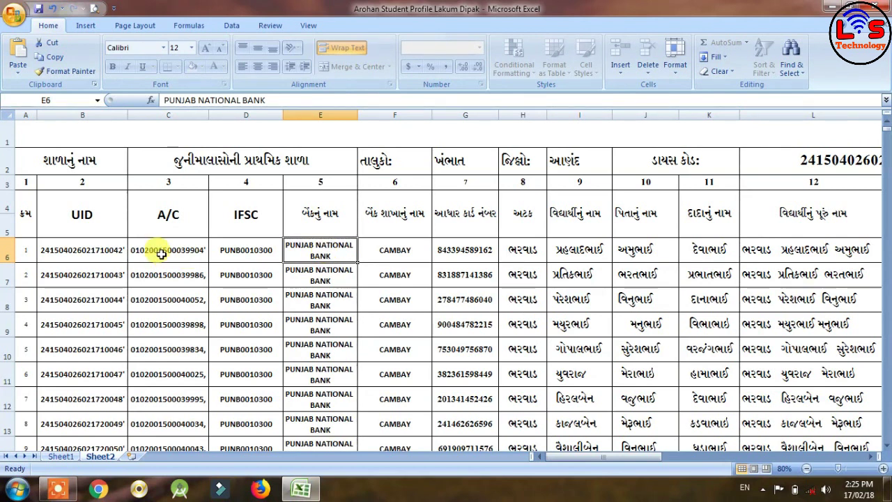
left_click(81, 253)
left_click(146, 249)
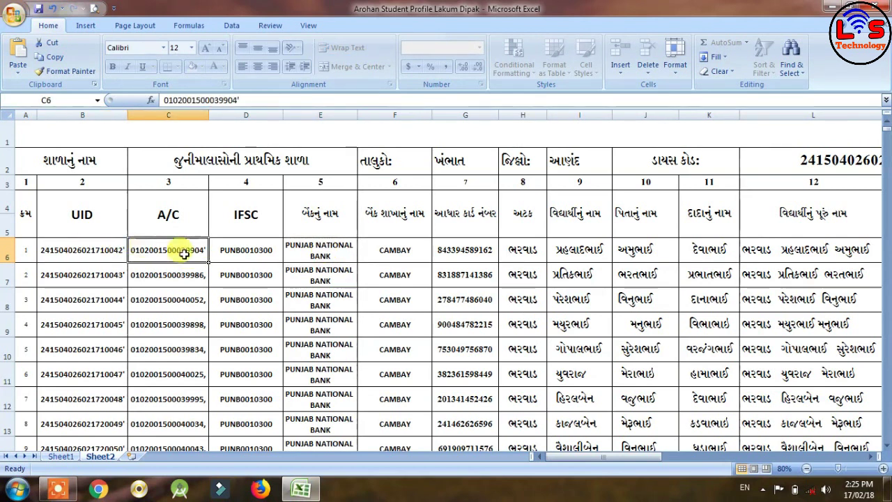
left_click(260, 252)
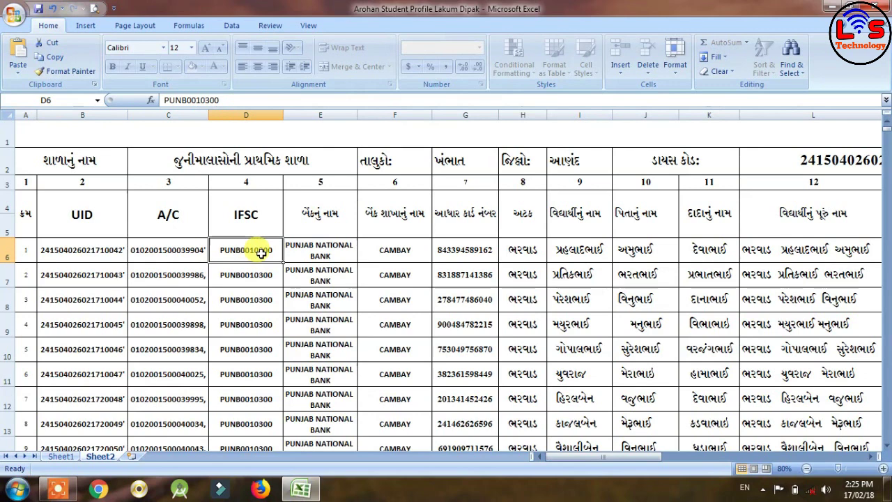
left_click(794, 249)
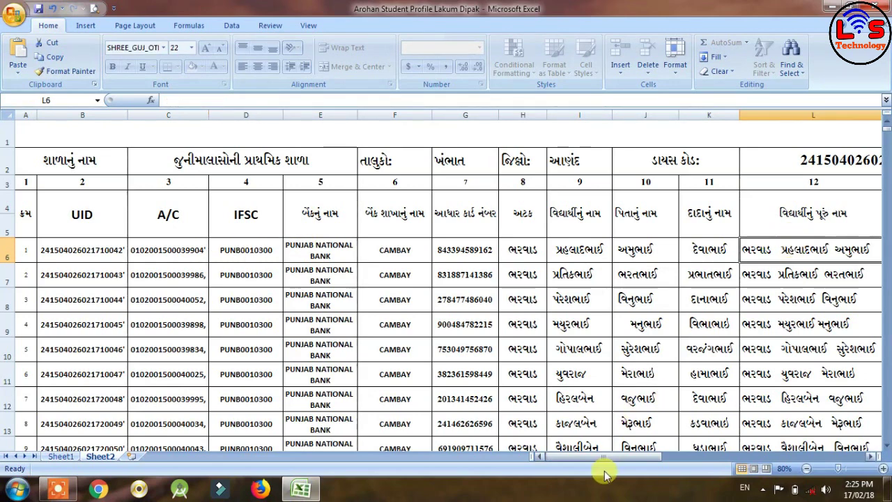
Step: Examine the first student's birth date and birth date in words, cells AA6 and Z6 of Sheet2
left_click_drag(604, 462, 751, 446)
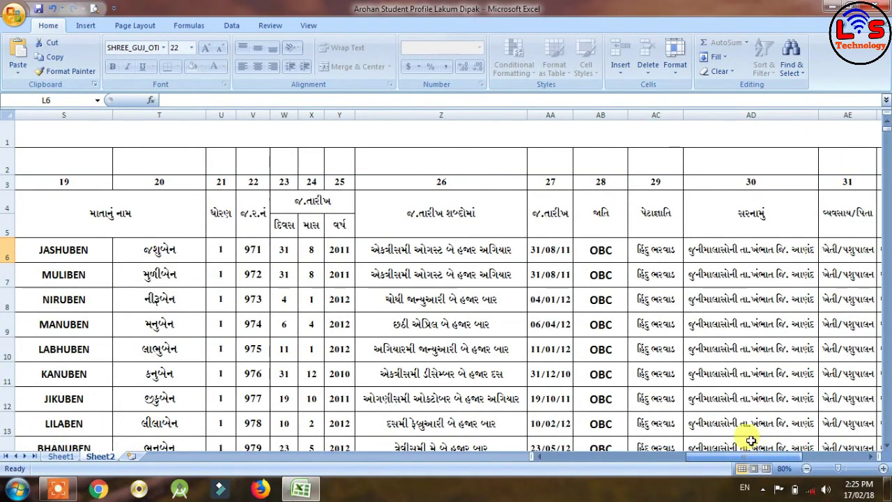
left_click(546, 253)
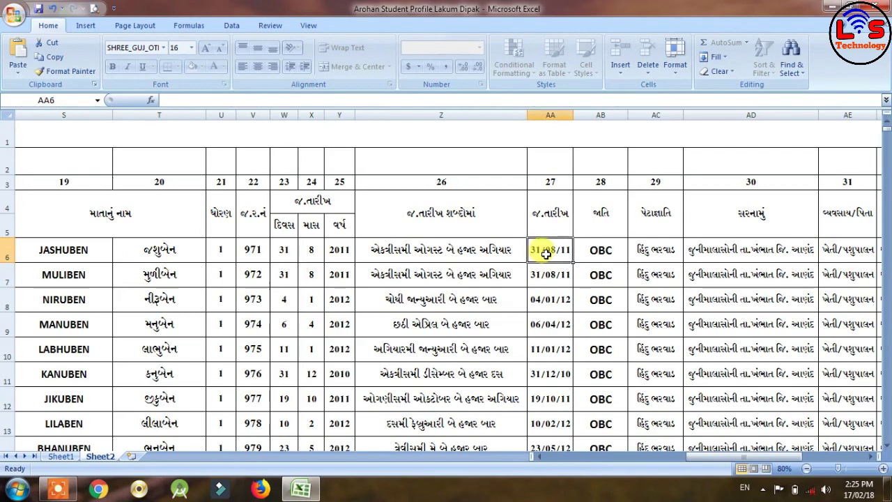
left_click(426, 244)
left_click_drag(702, 462, 551, 467)
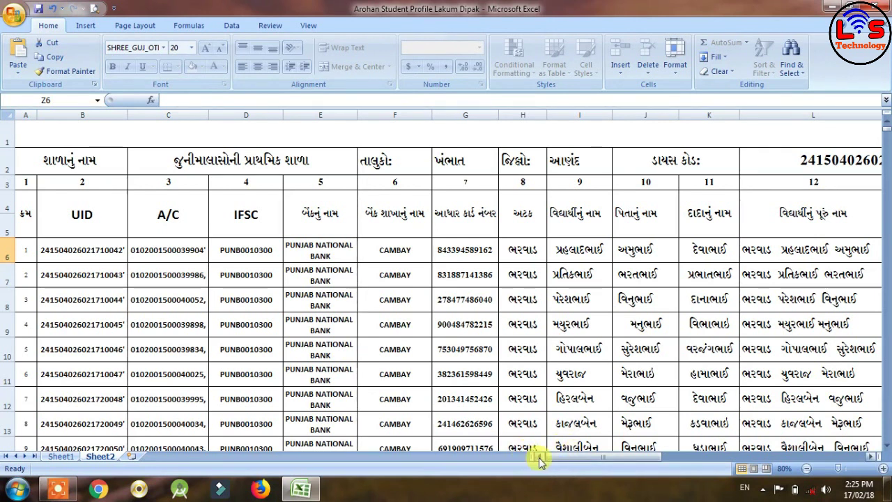
Step: Examine the student number cells C9 and L9 of both profiles on Sheet1 and return to the Sheet2 list
left_click(61, 457)
left_click(231, 317)
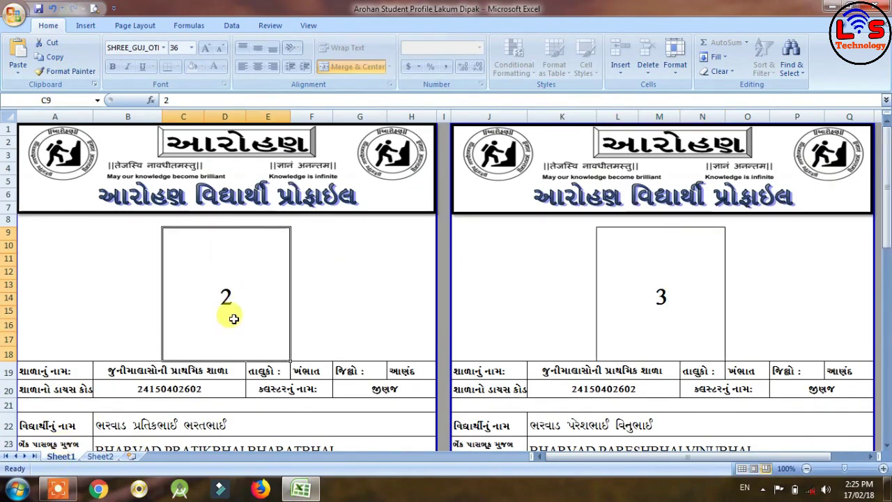
left_click(652, 283)
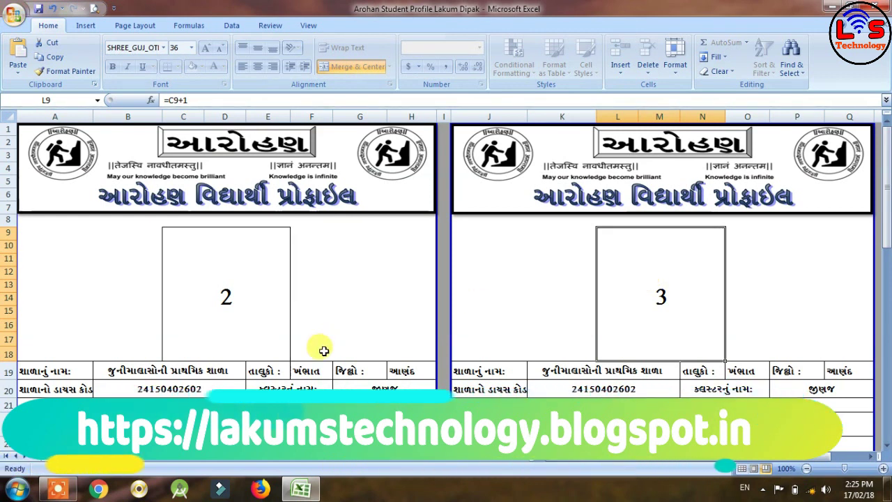
left_click(187, 405)
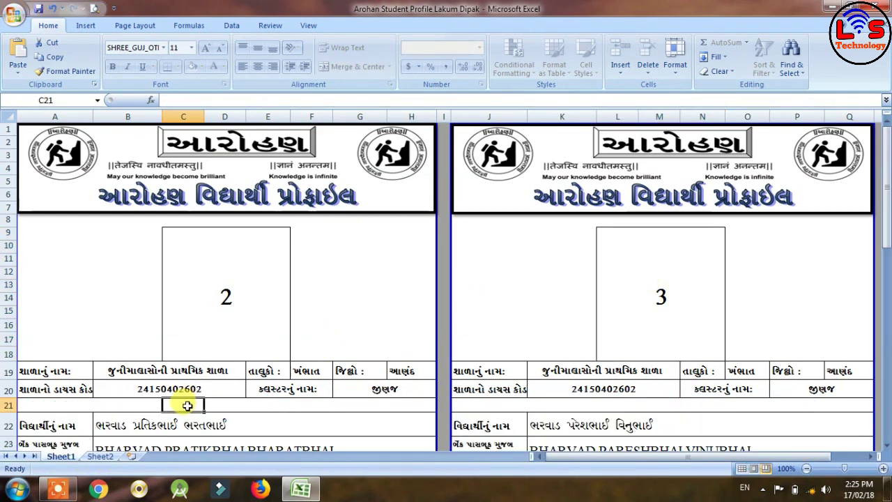
left_click(101, 457)
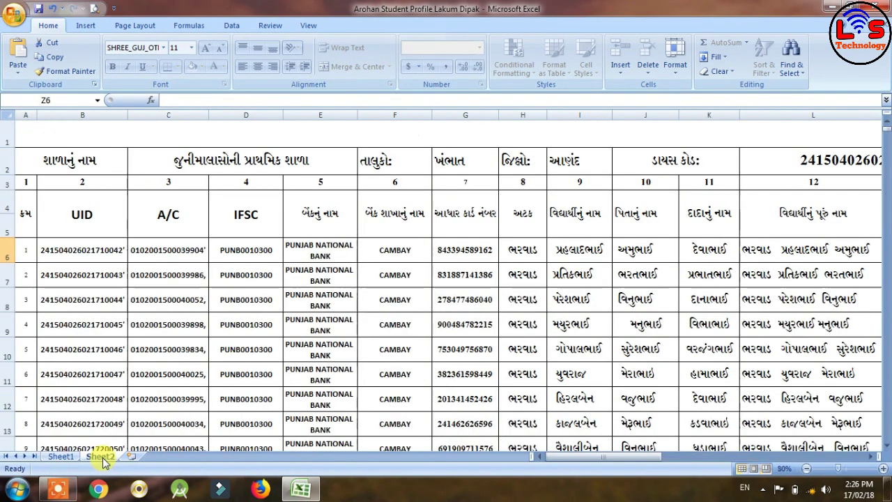
left_click(212, 298)
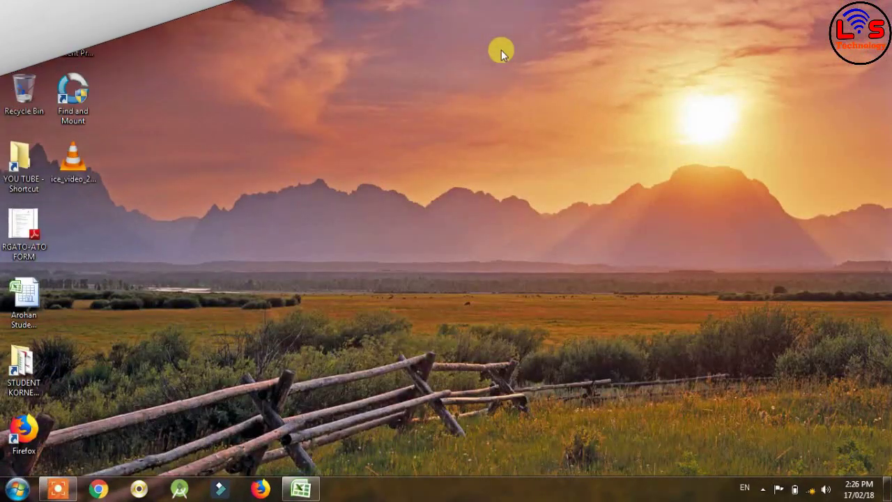
Step: Refresh the Windows desktop twice
right_click(501, 49)
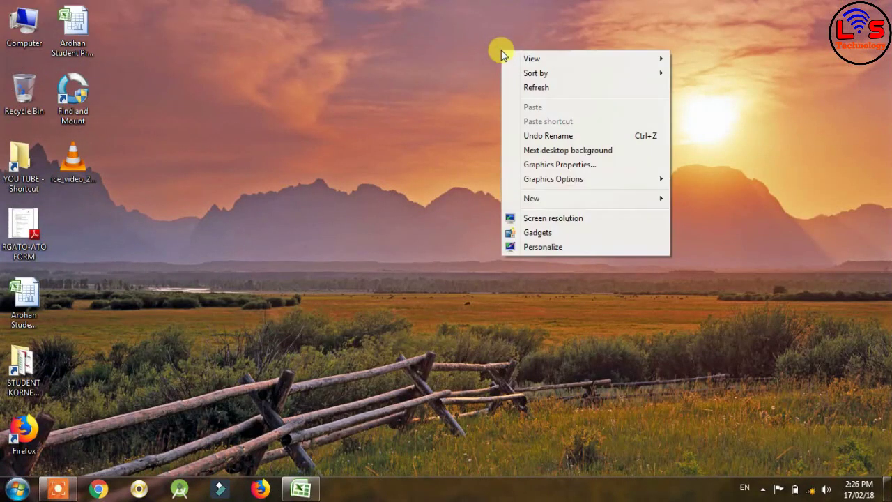
left_click(521, 88)
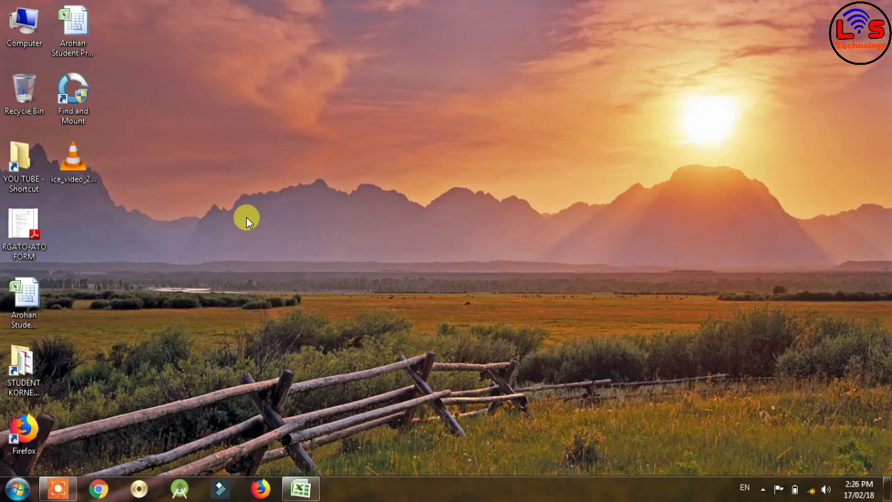
right_click(267, 126)
left_click(289, 168)
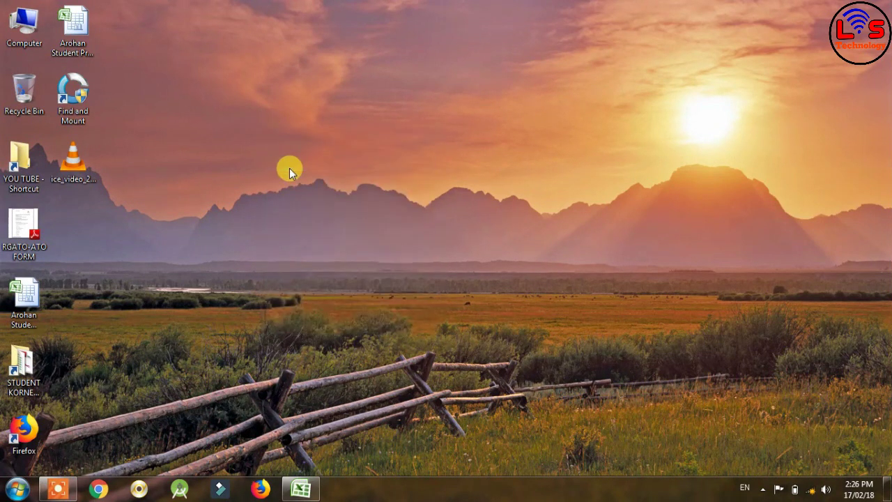